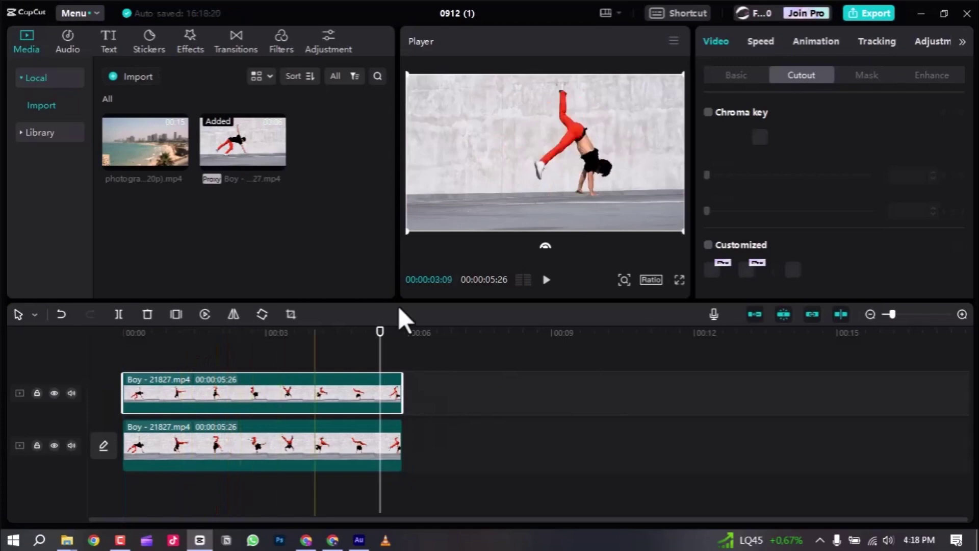
Apply Auto cutout to the upper Boy - 21827.mp4 clip and move it on its track past the end of the main clip.
scroll(793, 205, down, 2)
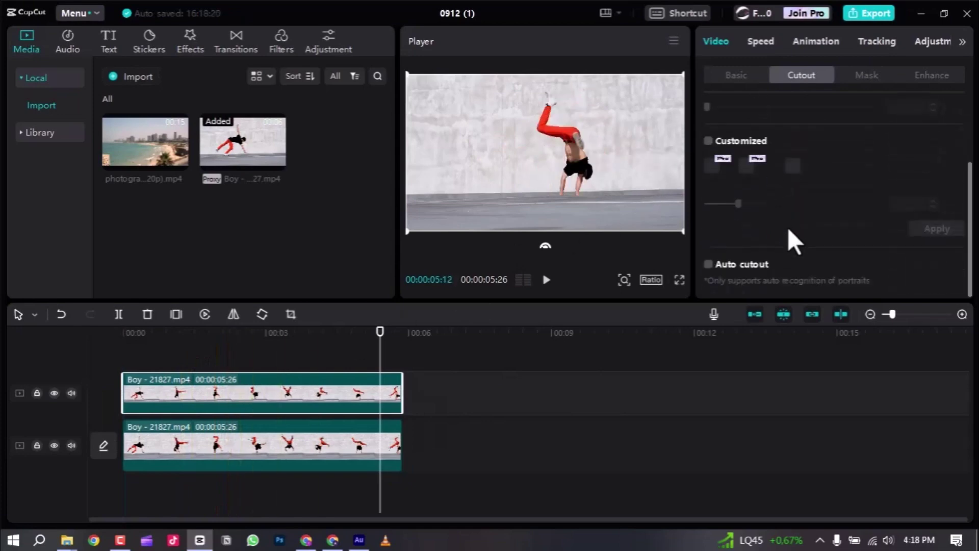
click(709, 264)
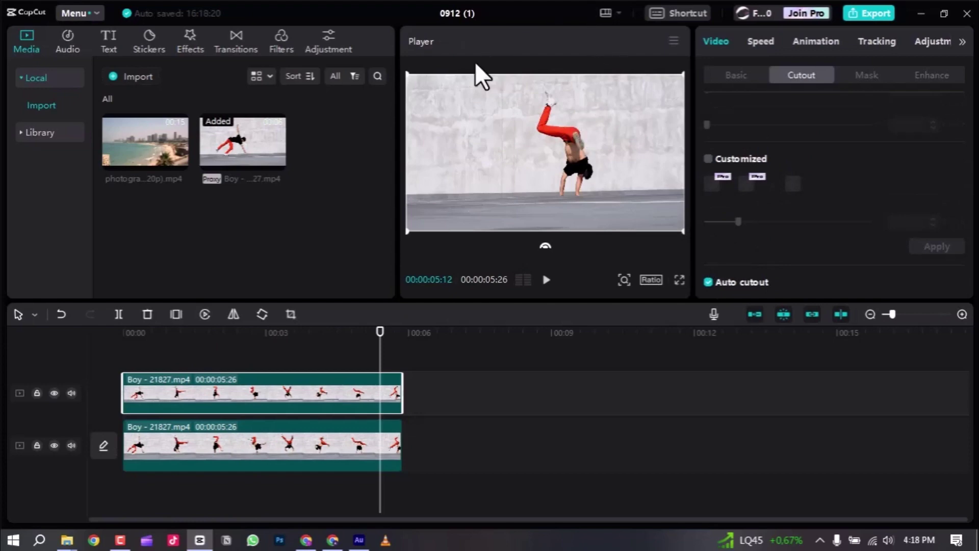
drag(225, 398, 544, 405)
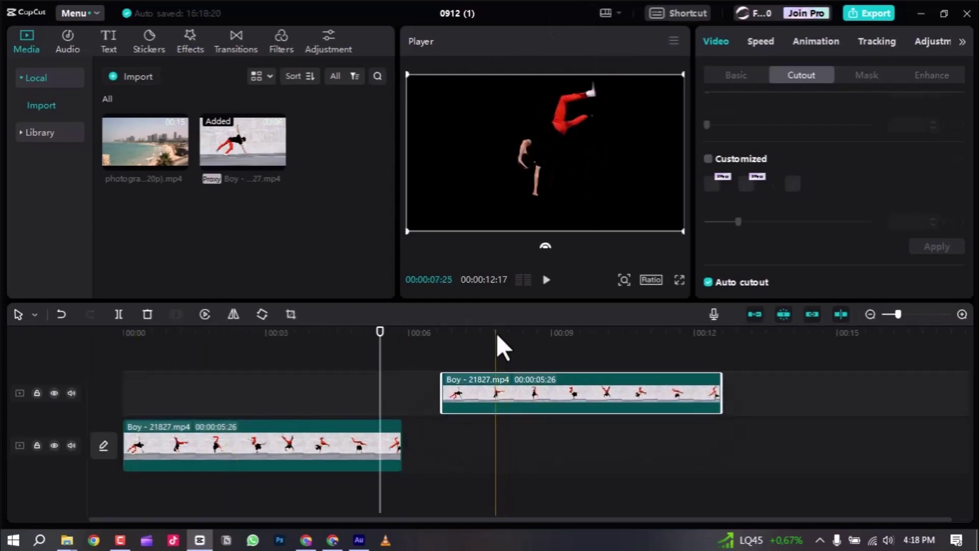
drag(496, 333, 587, 340)
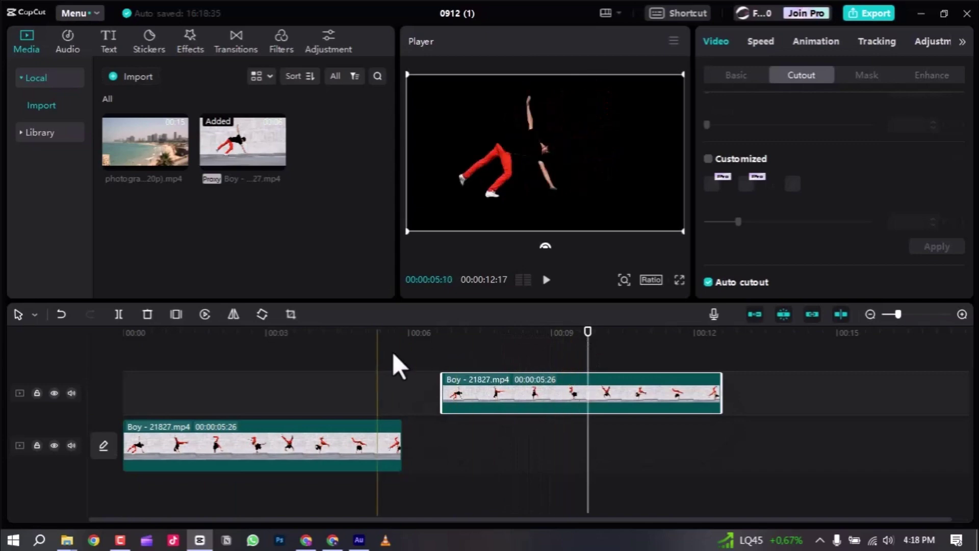
Copy the cutout clip and paste the duplicate at 00:00 directly above the main clip.
right_click(507, 395)
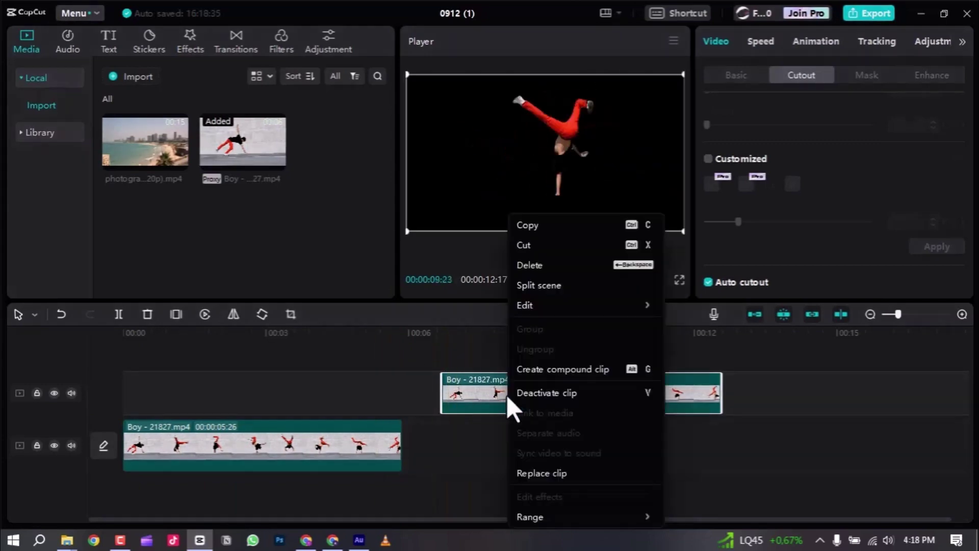
click(538, 227)
click(122, 335)
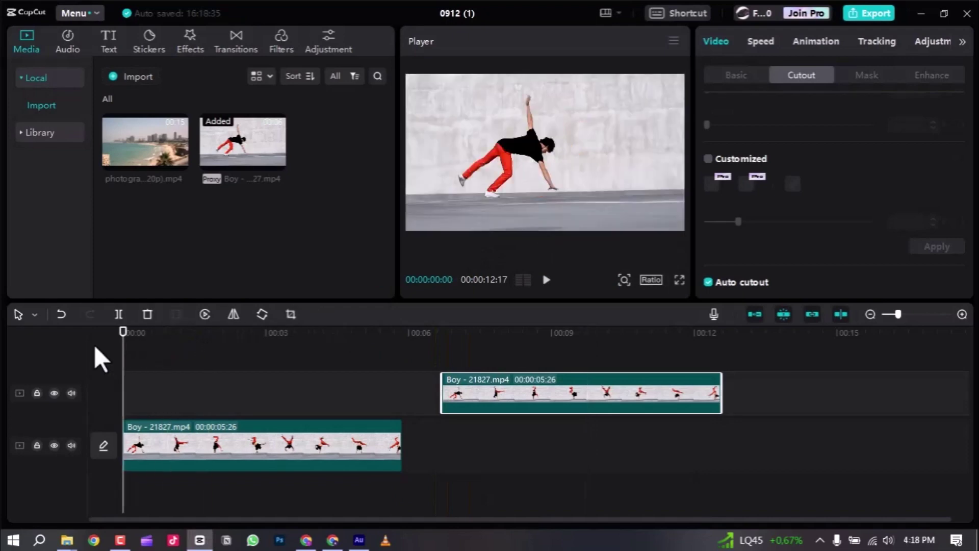
key(ctrl+v)
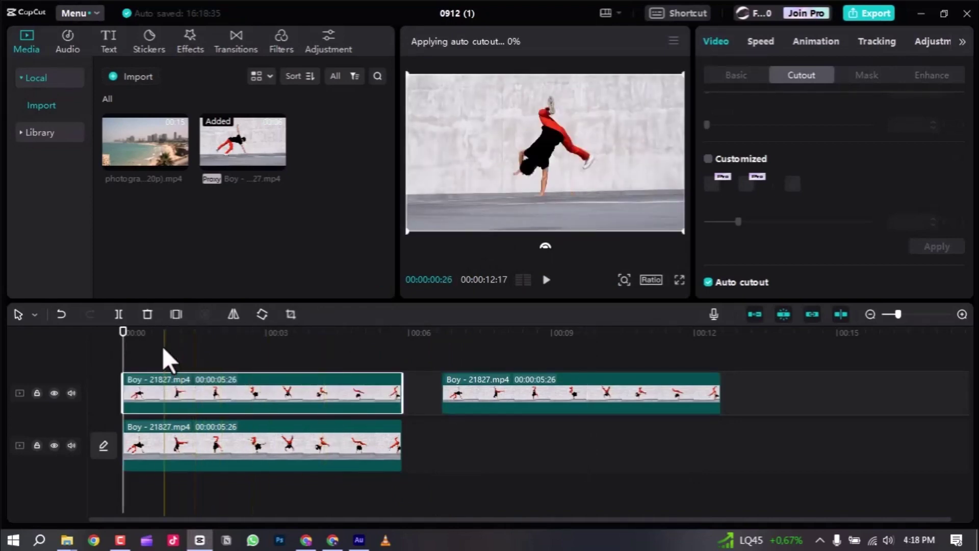
drag(158, 333, 104, 380)
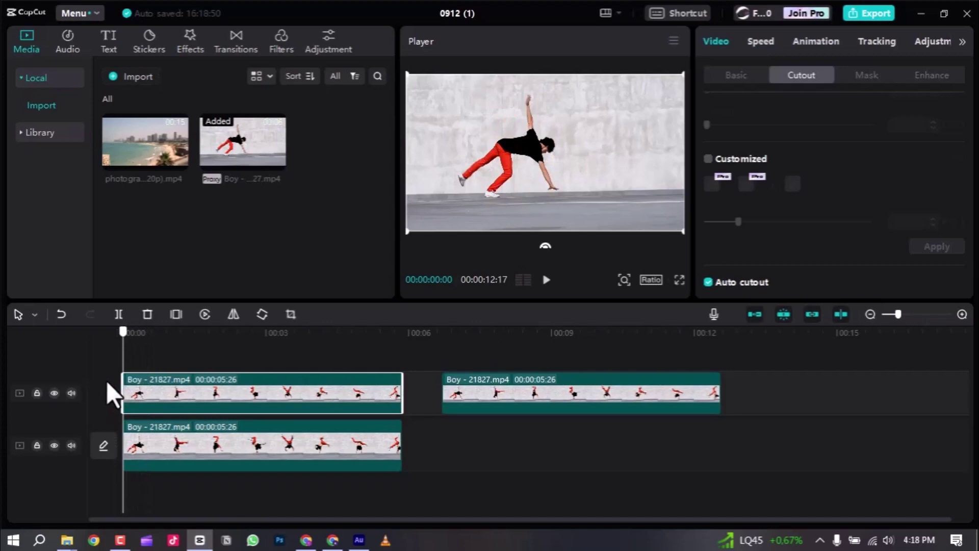
Create a freeze frame from the pasted cutout clip at 00:00:00:15.
drag(116, 379, 147, 373)
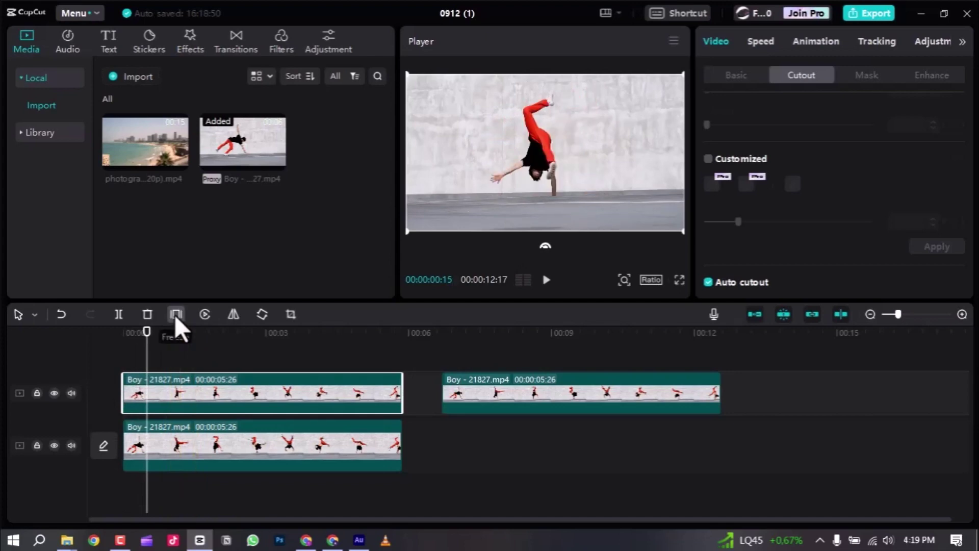
right_click(153, 385)
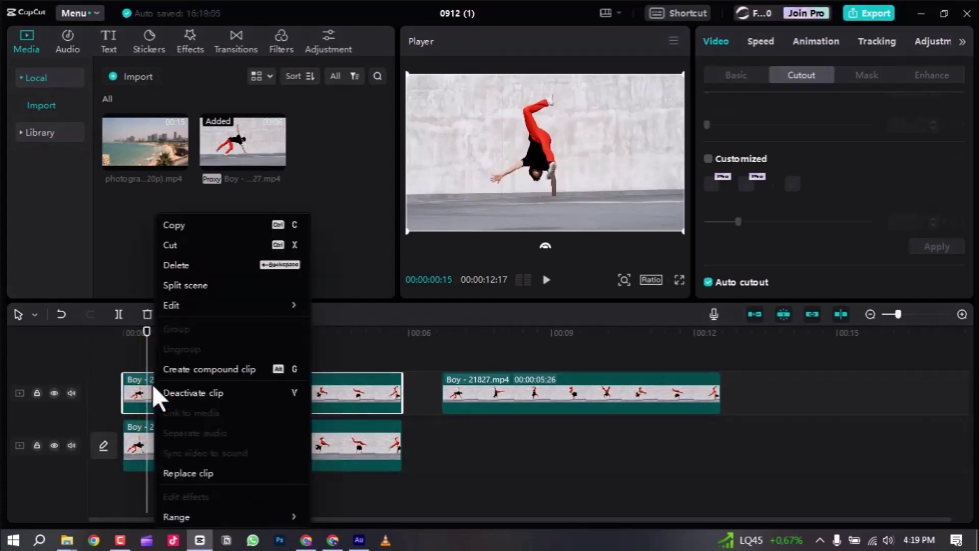
mouse_move(292, 303)
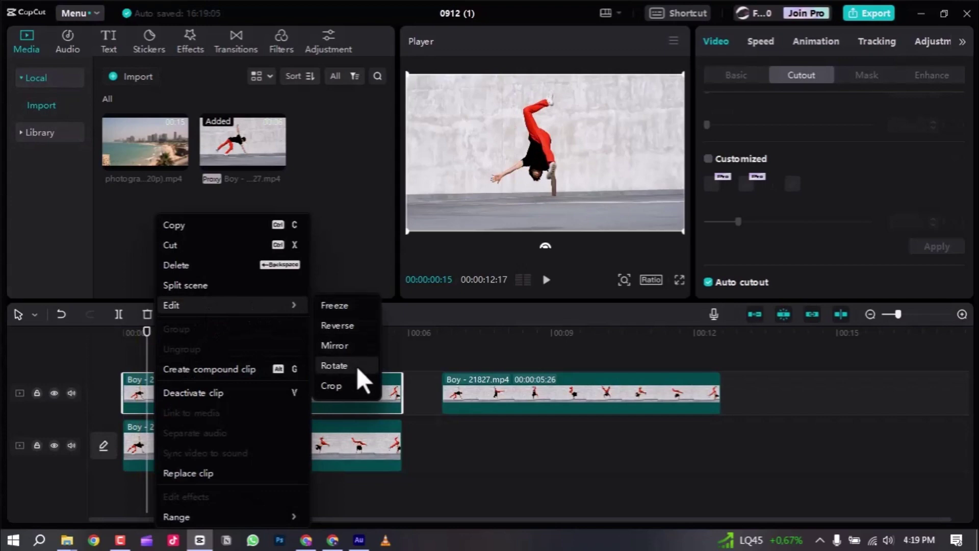
click(410, 341)
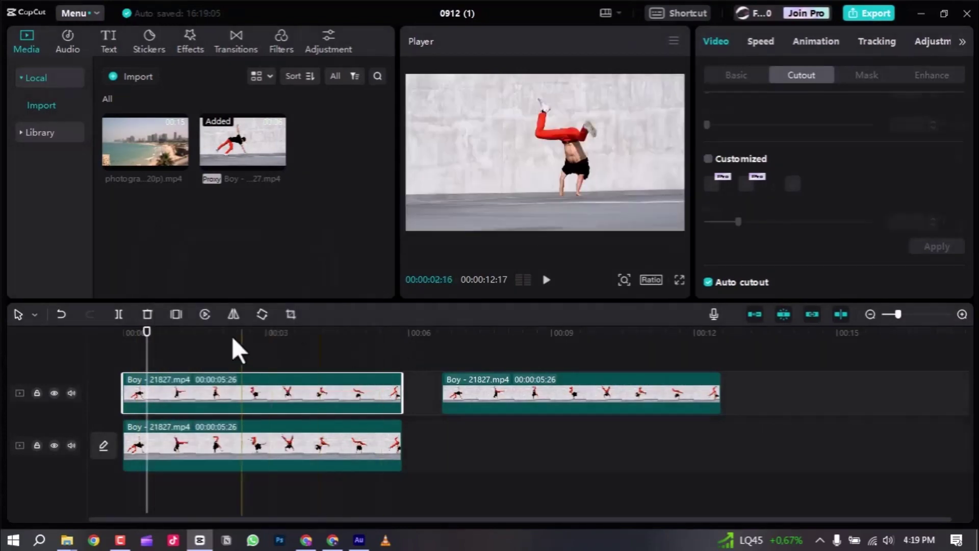
click(174, 314)
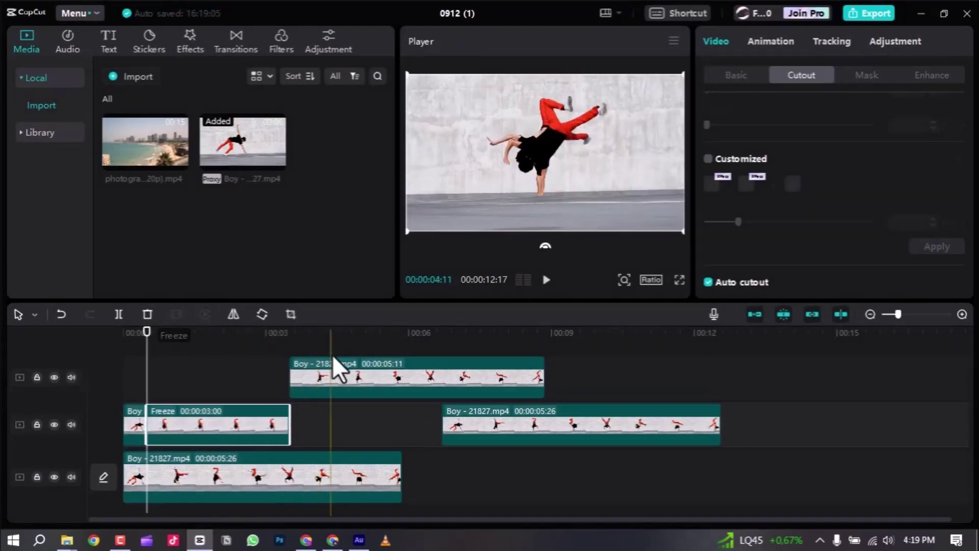
Delete the leftover cutout clip pieces after and before the first freeze frame.
click(350, 382)
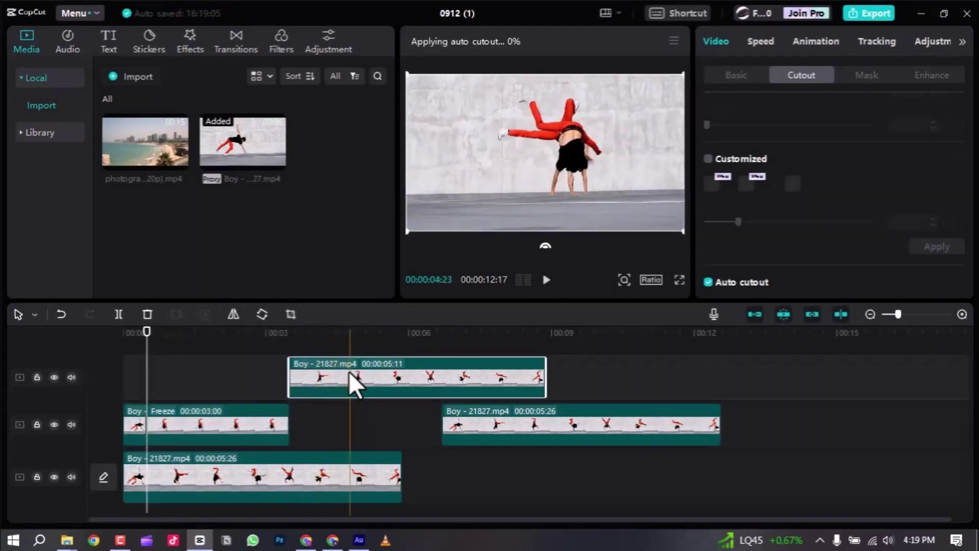
key(Delete)
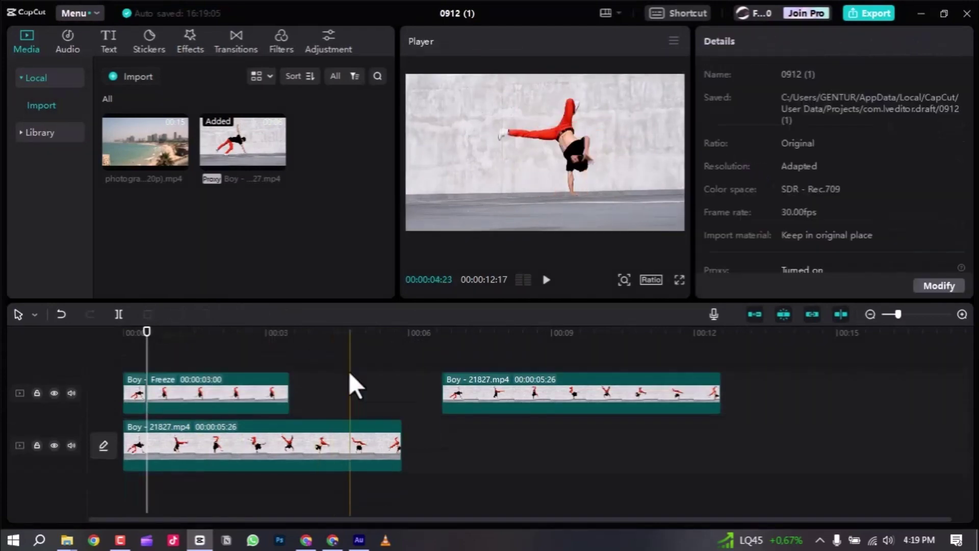
click(129, 389)
key(Delete)
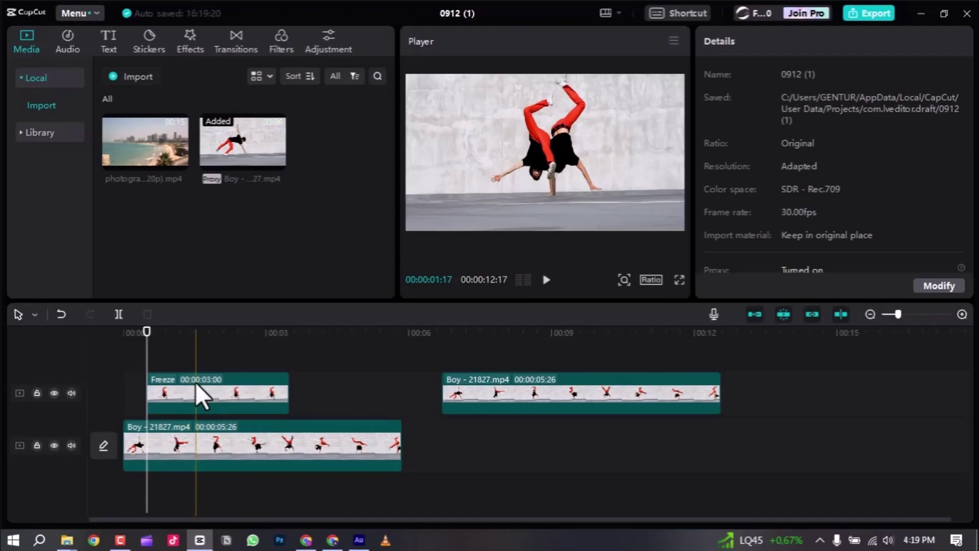
Move the freeze clip to the timeline start, trim its end to about 00:00:00:15, and play back the opening.
drag(196, 383, 168, 386)
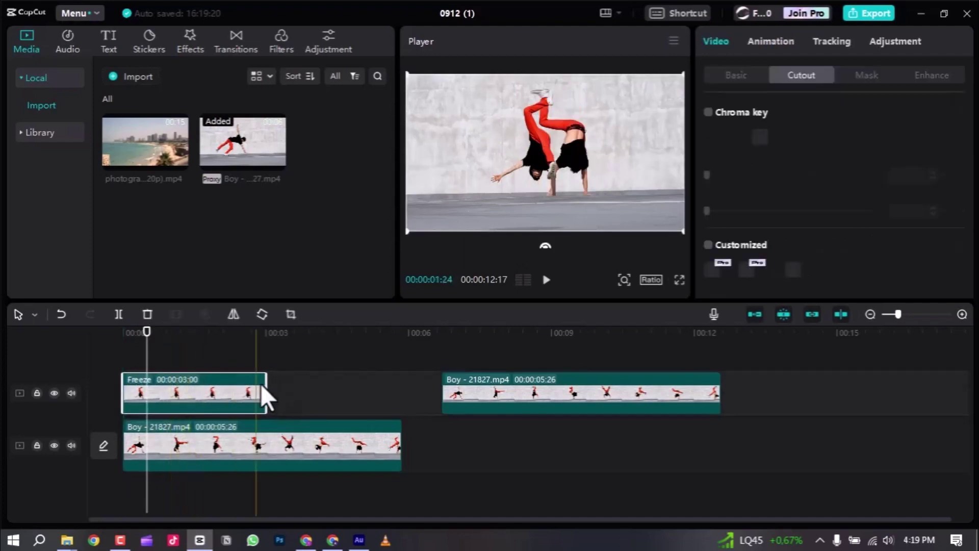
drag(266, 382, 142, 387)
click(179, 386)
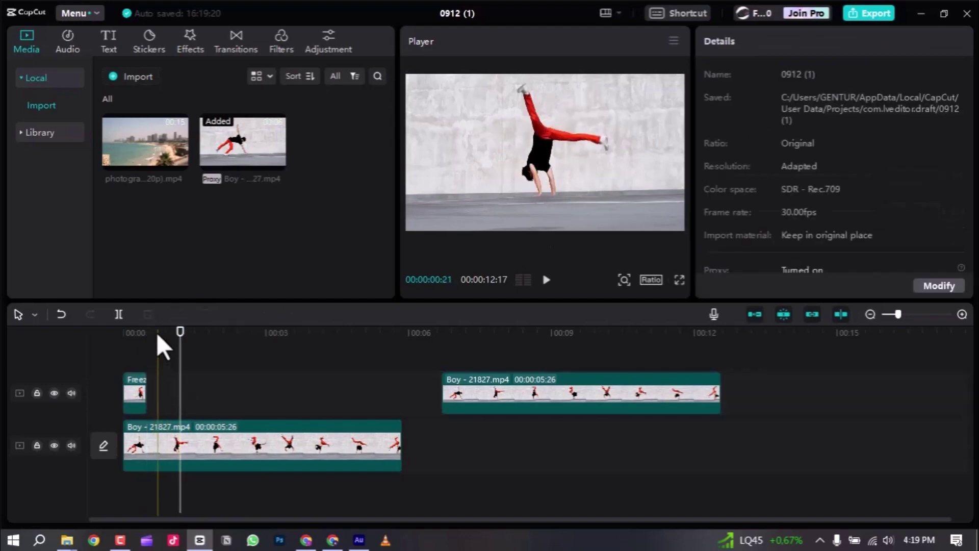
drag(157, 333, 94, 360)
key(space)
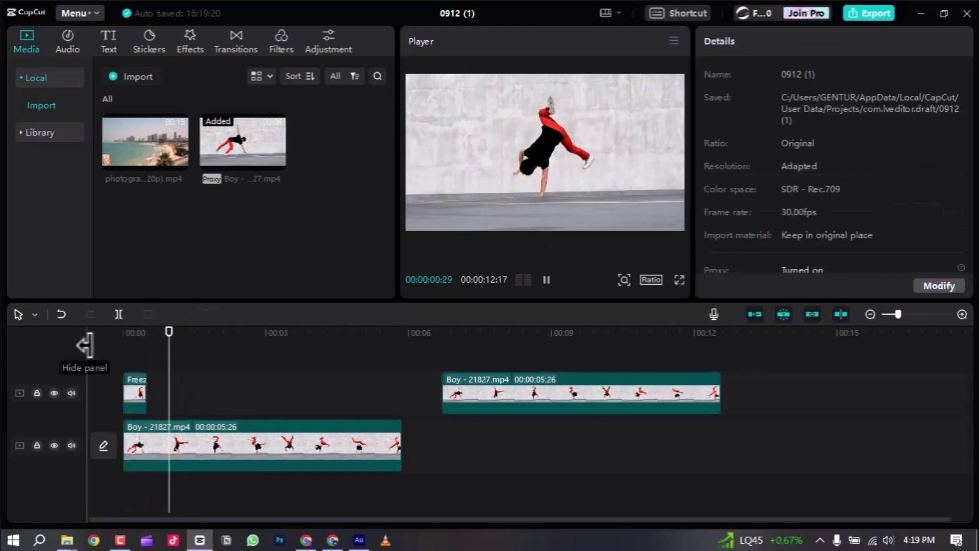
key(space)
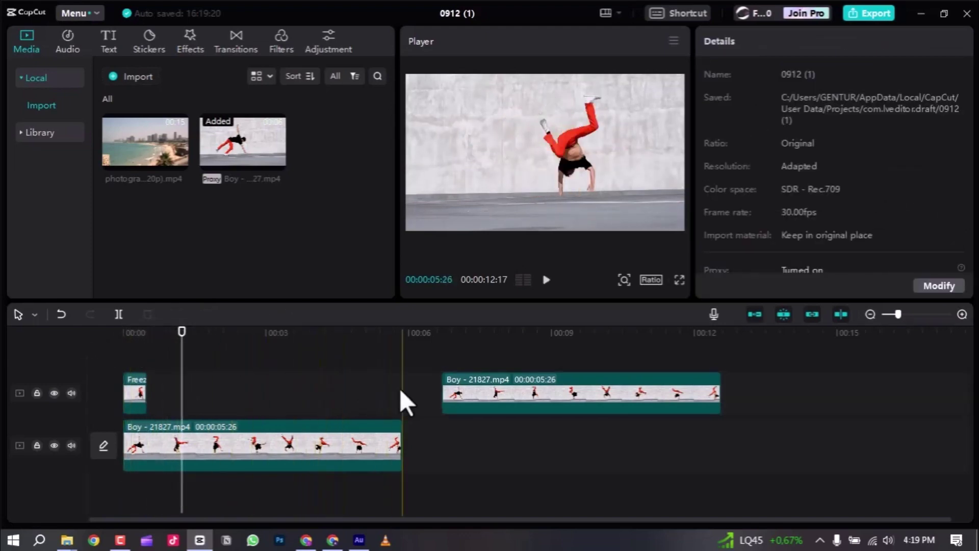
Duplicate the spare cutout clip onto a new track above the first freeze clip, starting at 00:00.
click(506, 396)
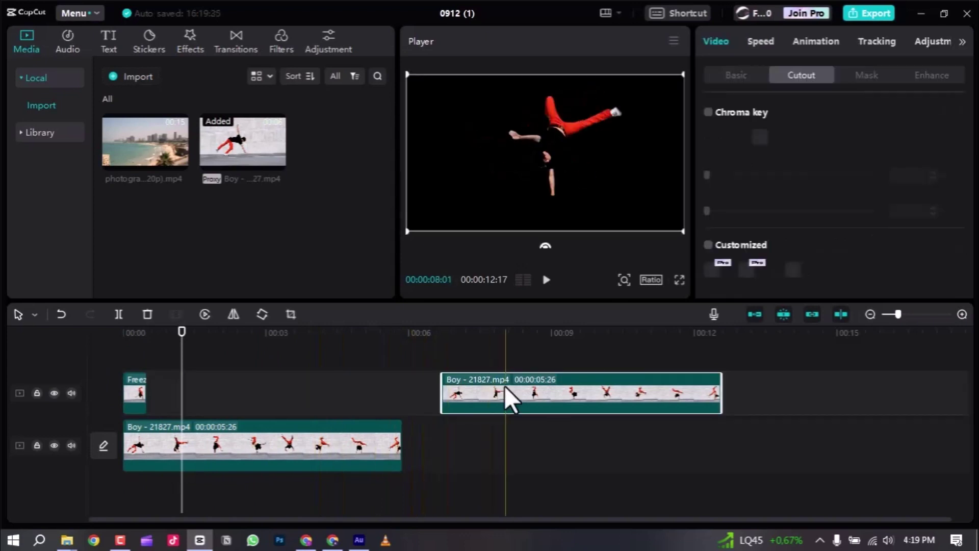
key(ctrl+c)
key(ctrl+v)
drag(512, 391, 146, 391)
Create a second freeze frame from the new cutout copy at 00:00:01:01.
click(146, 334)
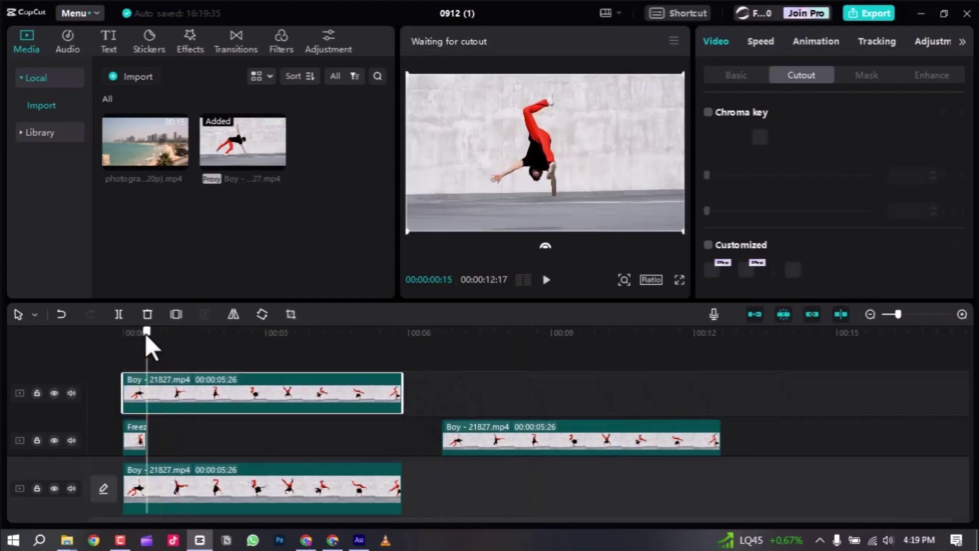
drag(147, 333, 171, 330)
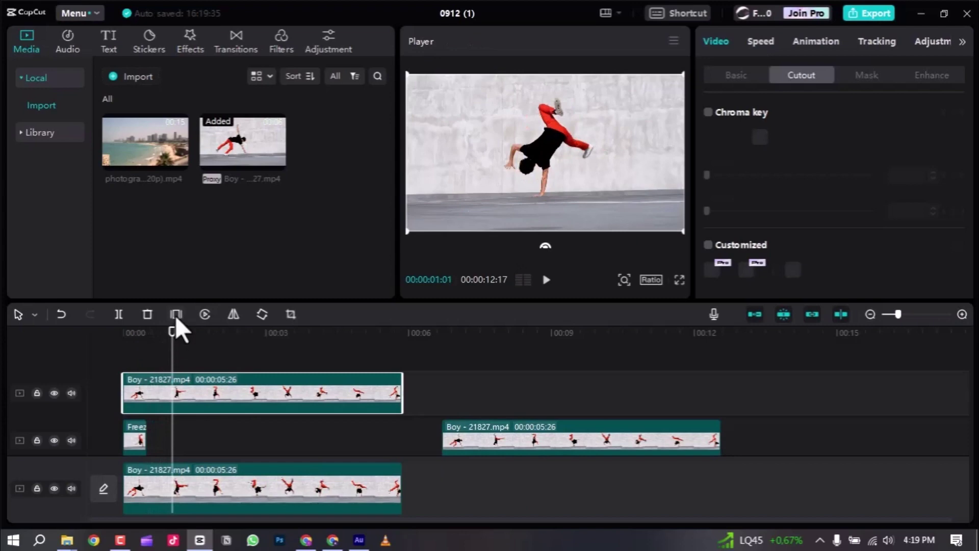
click(176, 312)
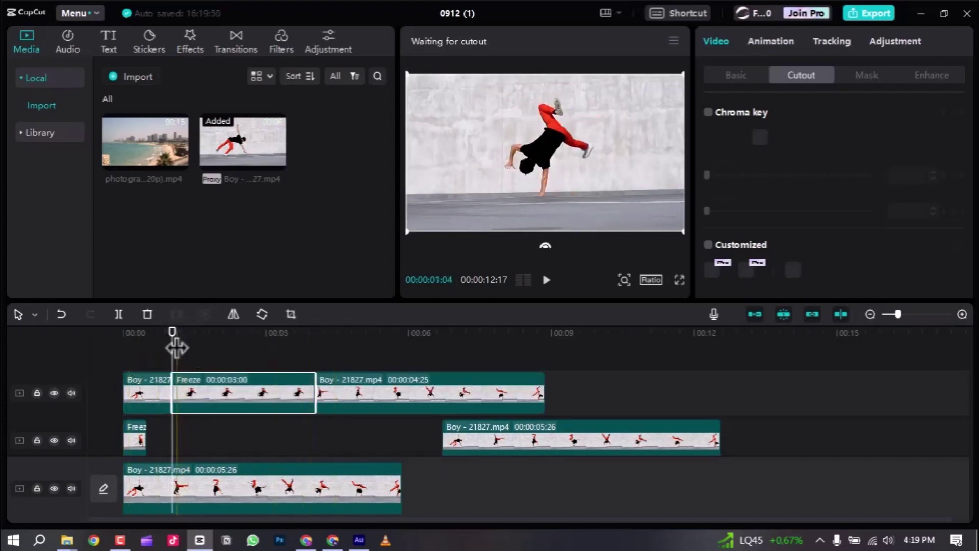
Delete the cutout clip pieces on both sides of the second freeze frame.
click(379, 392)
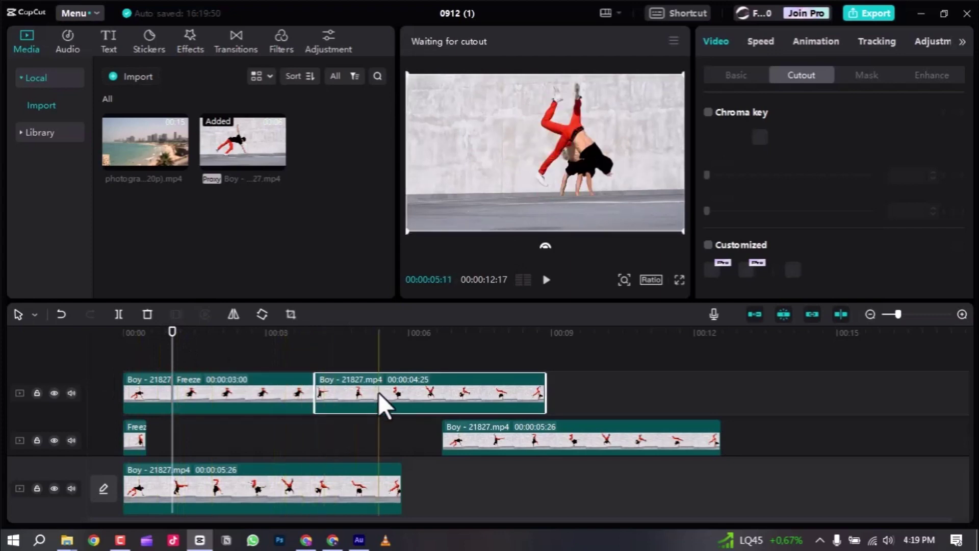
key(Delete)
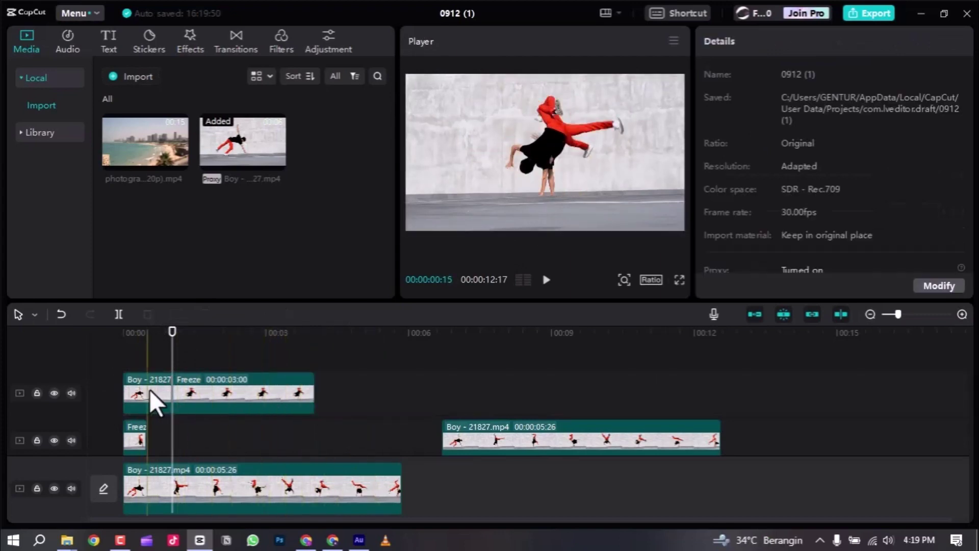
click(149, 390)
key(Delete)
Move the second freeze clip to the timeline start, trim its end to about 00:00:01:01, and play back the result.
drag(229, 389, 178, 384)
drag(263, 379, 174, 380)
click(239, 385)
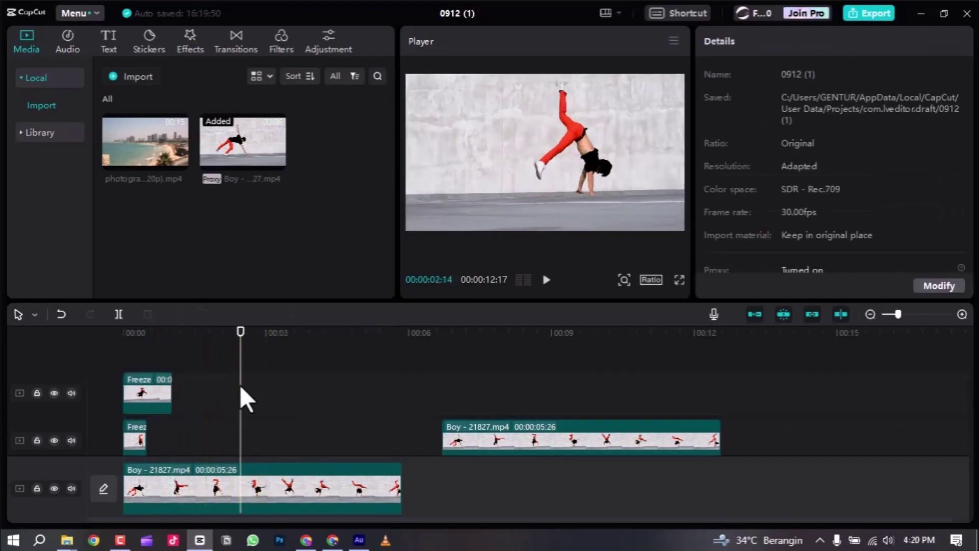
click(123, 343)
key(space)
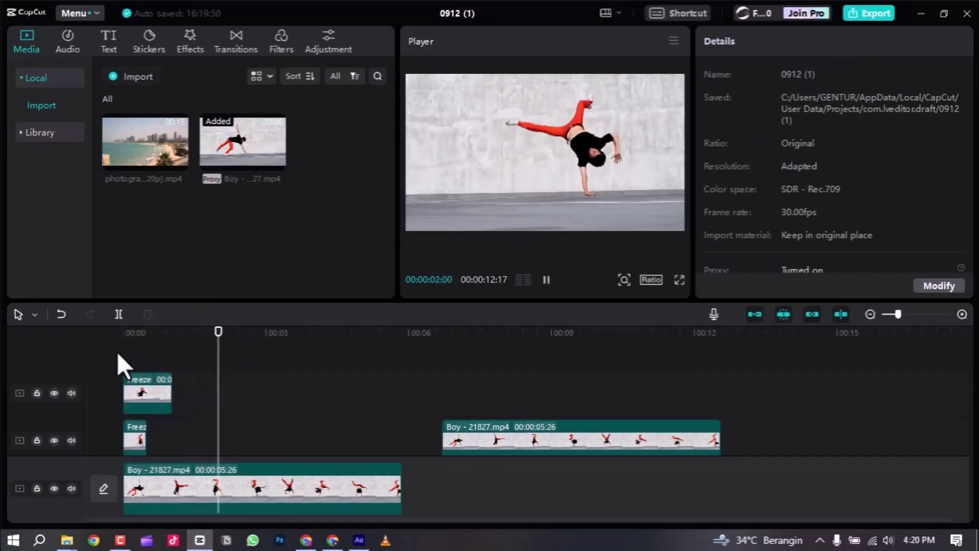
key(space)
Place another copy of the spare cutout clip at 00:00 on a new top track and freeze its frame at 00:00:01:29.
click(466, 433)
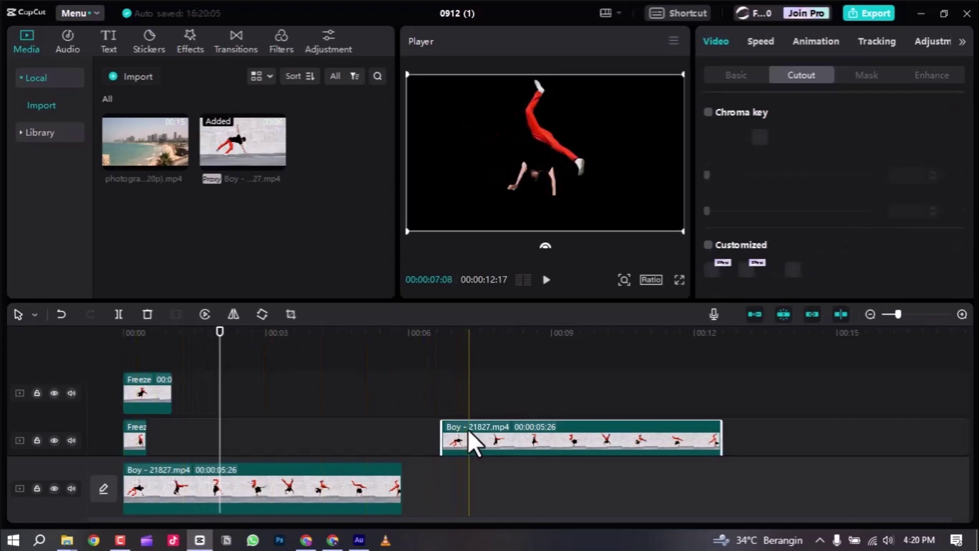
drag(470, 432, 142, 358)
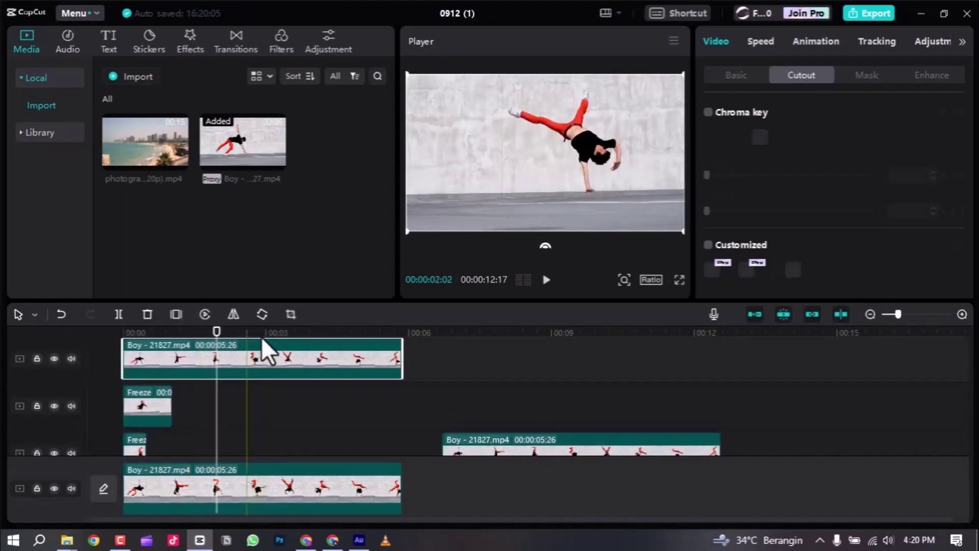
click(177, 313)
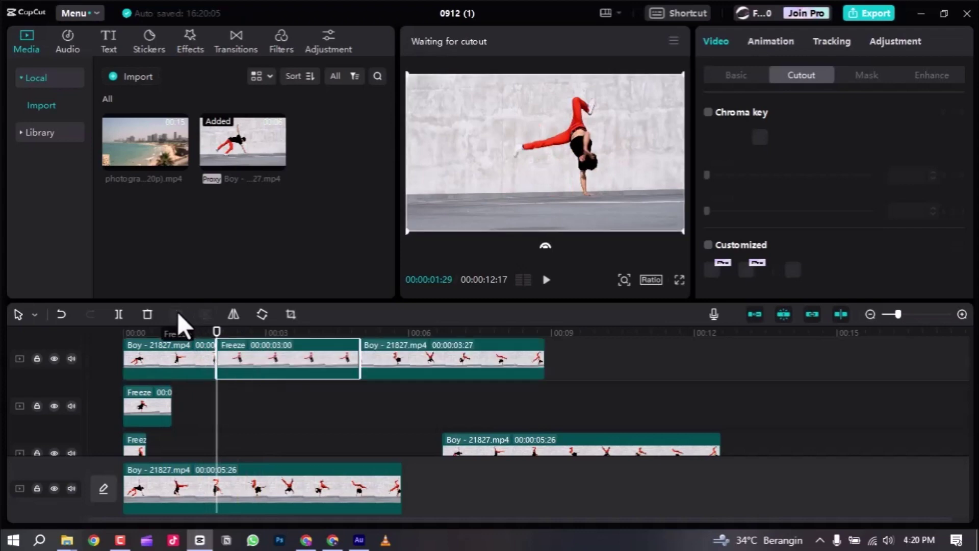
Delete the cutout clip pieces before and after the third freeze frame on the top track.
click(170, 359)
key(Delete)
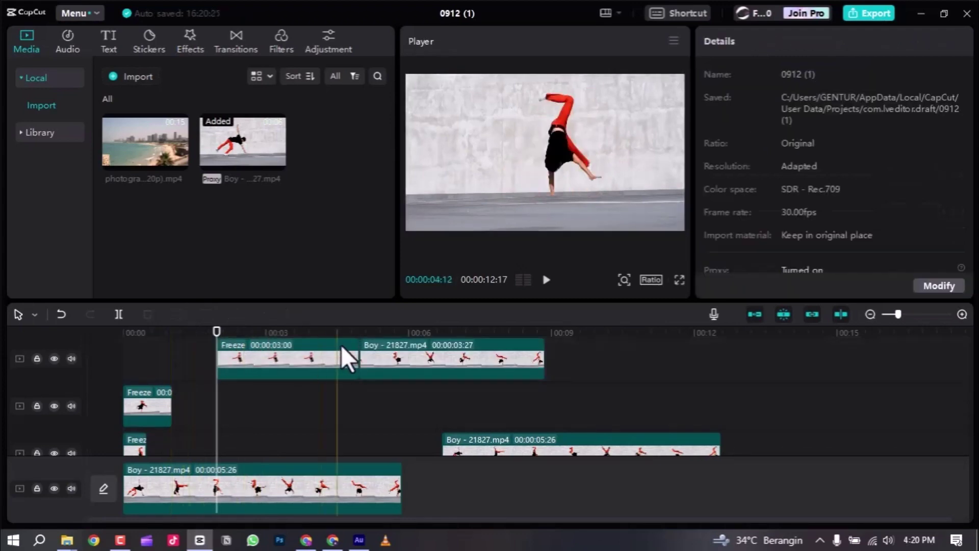
click(399, 351)
key(Delete)
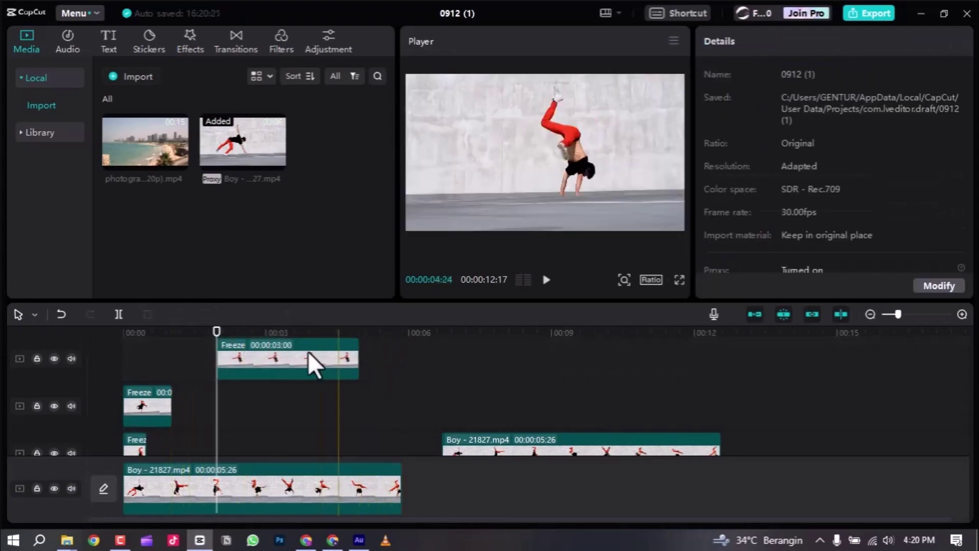
Move the third freeze clip to the timeline start, trim its end to 00:00:01:29, and play back the result.
click(220, 348)
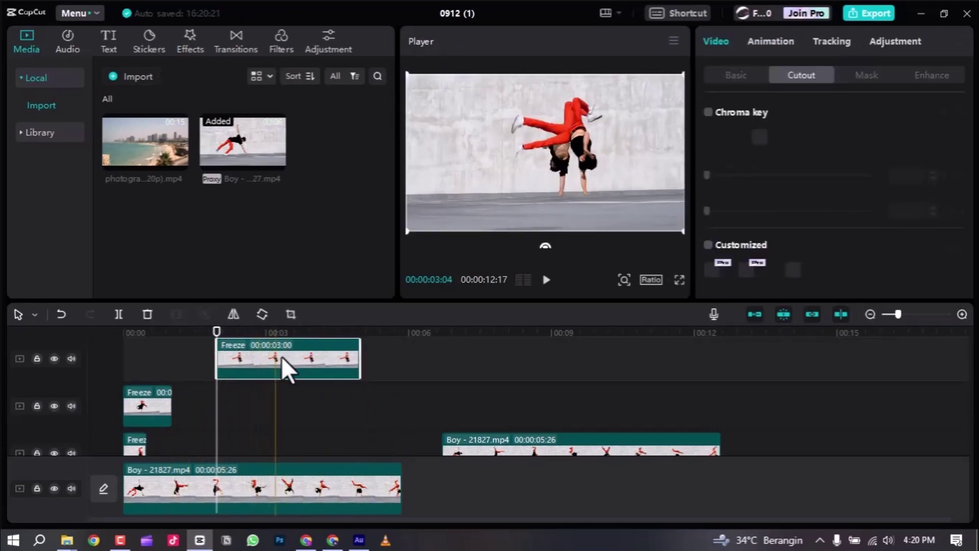
drag(281, 356, 173, 363)
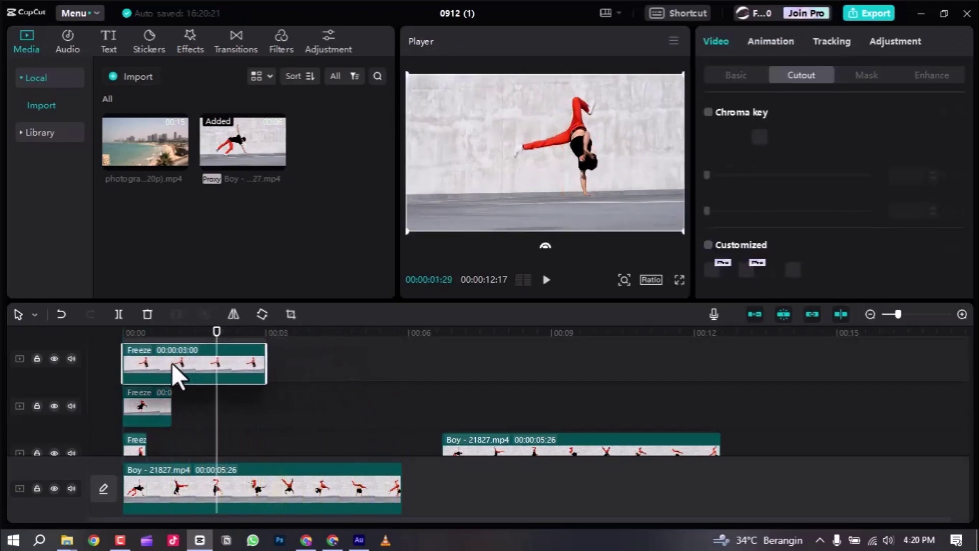
drag(266, 352, 213, 356)
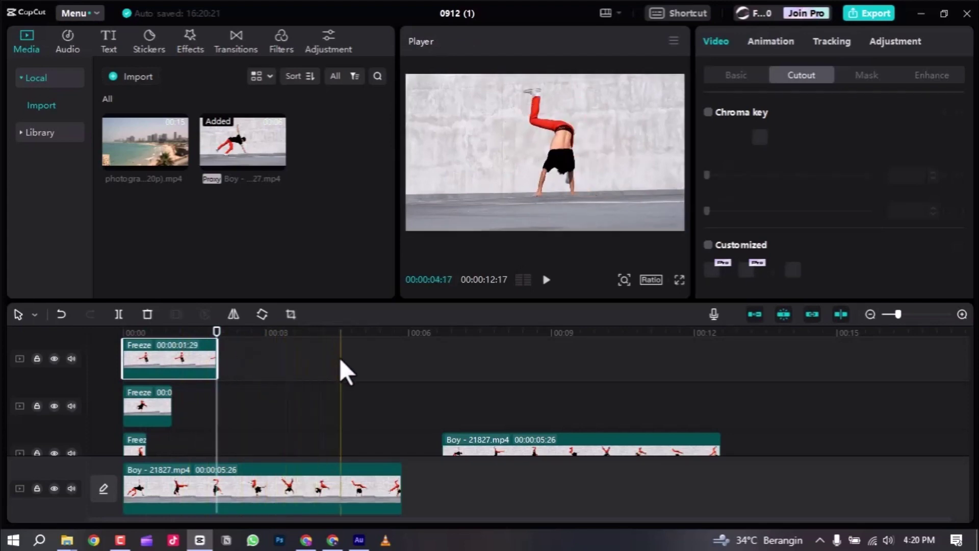
click(160, 339)
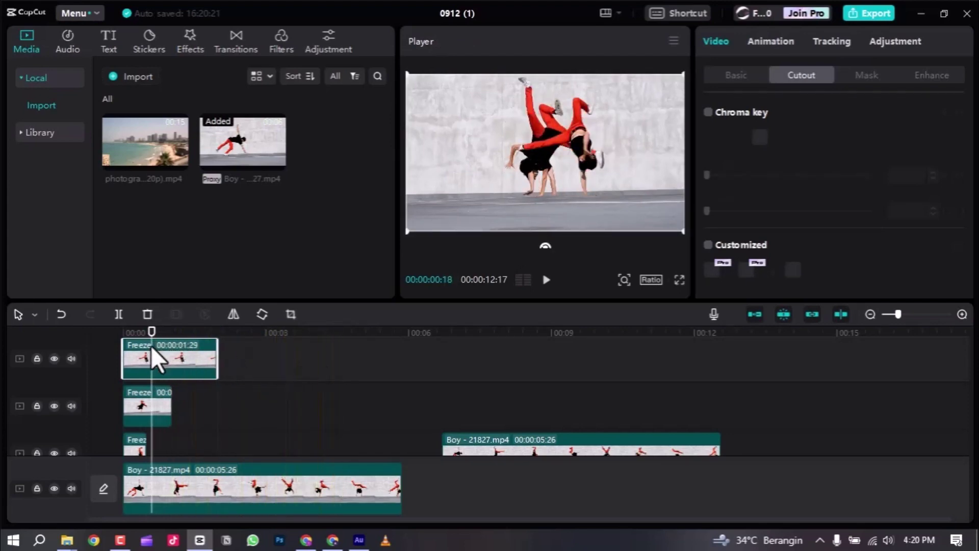
key(space)
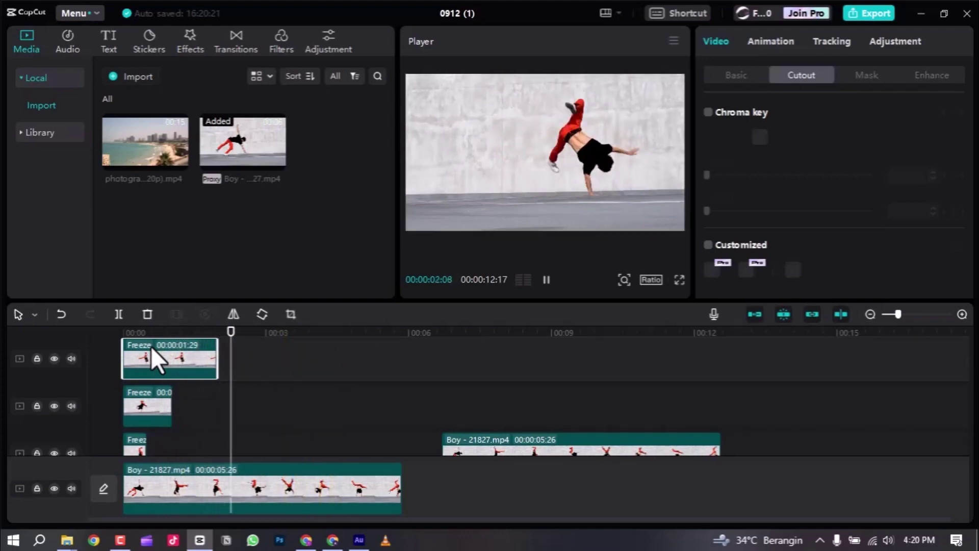
key(space)
Place another copy of the spare cutout clip at 00:00 on a new top track and freeze its frame at 00:00:03:13.
scroll(409, 380, down, 1)
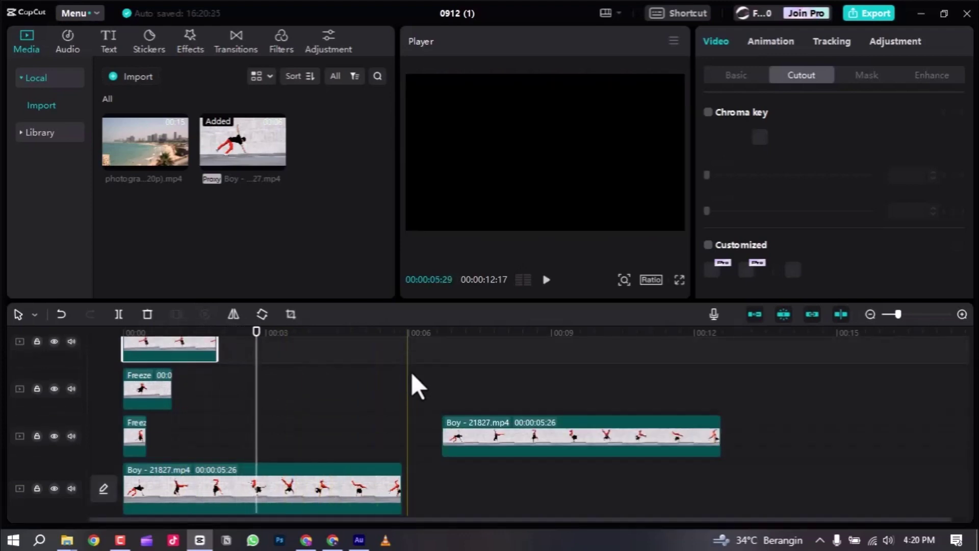
click(514, 436)
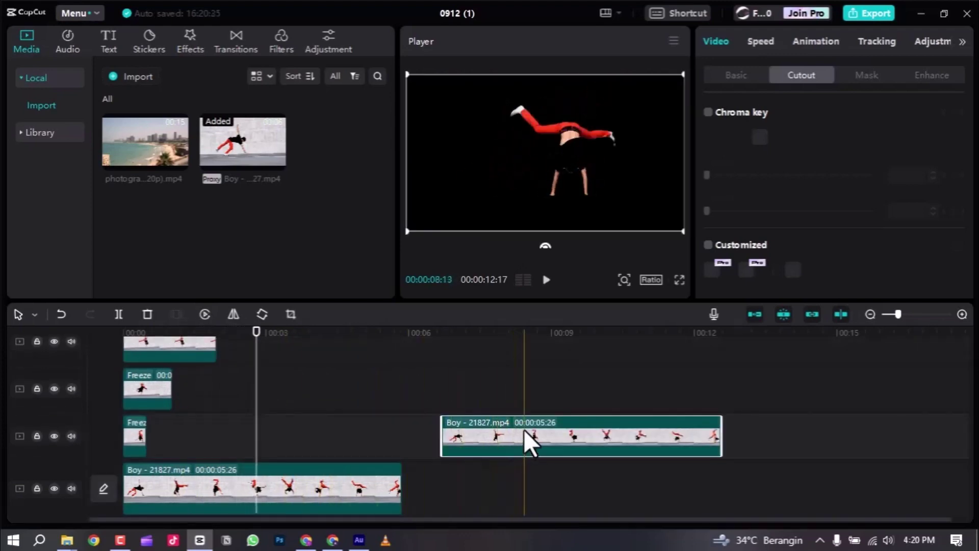
drag(524, 429, 564, 406)
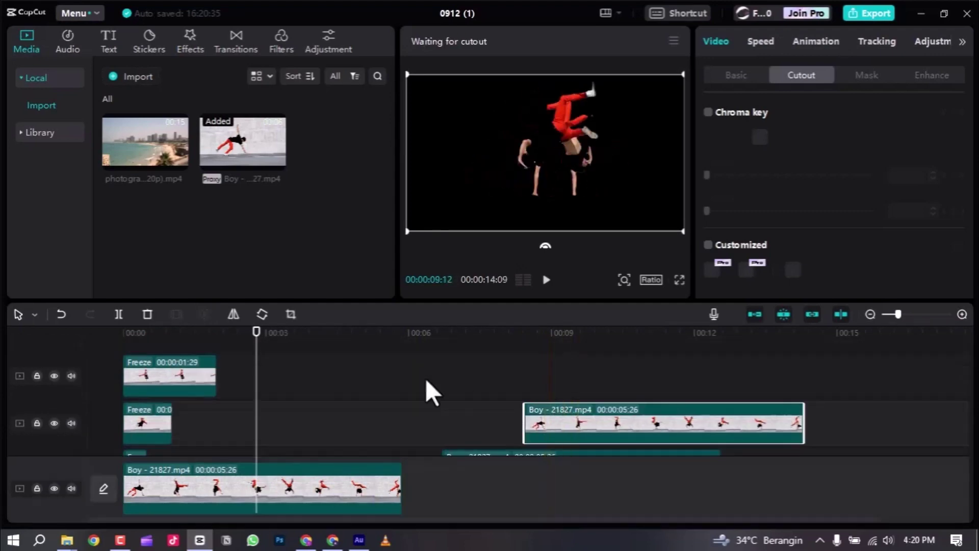
drag(426, 382, 179, 357)
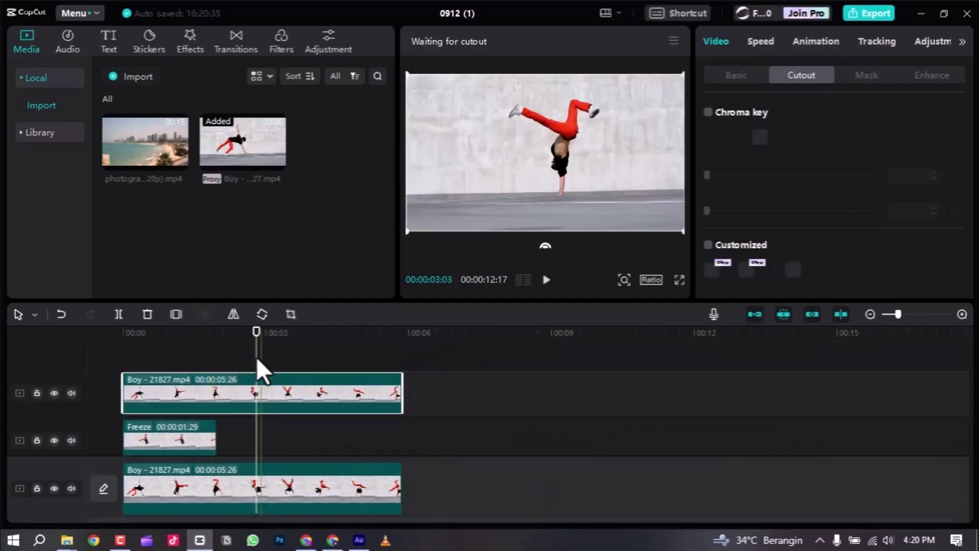
scroll(256, 357, down, 2)
drag(235, 332, 287, 334)
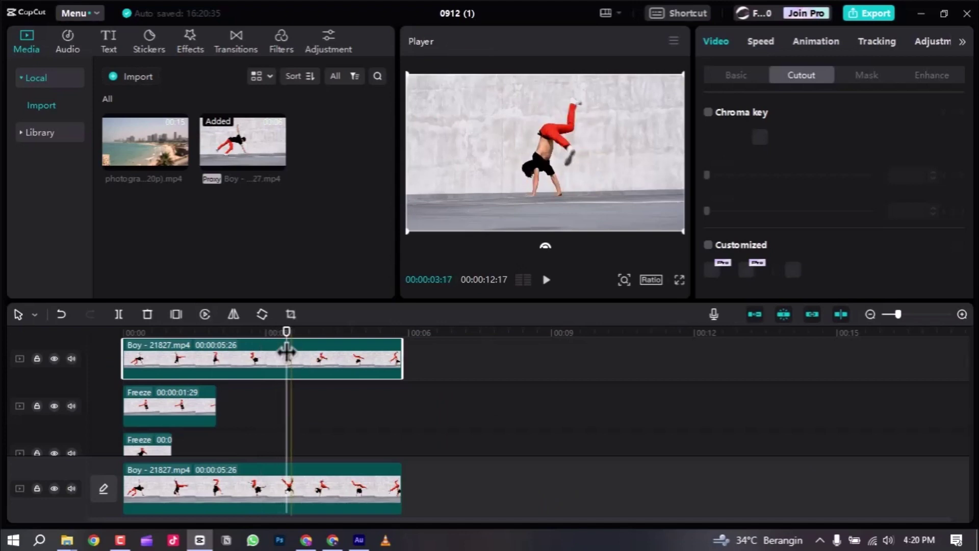
click(172, 310)
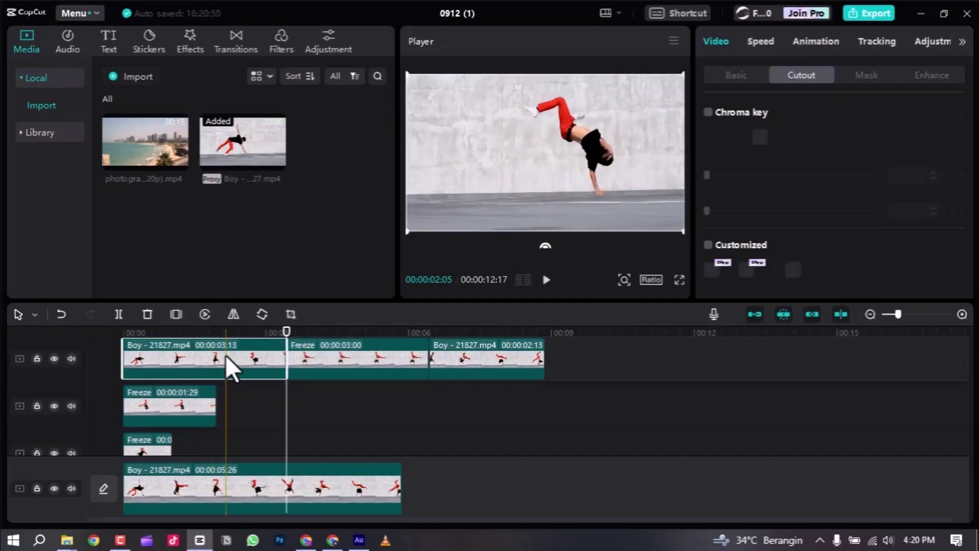
Delete the cutout clip pieces before and after the fourth freeze frame on the top track.
key(Delete)
click(491, 353)
key(Delete)
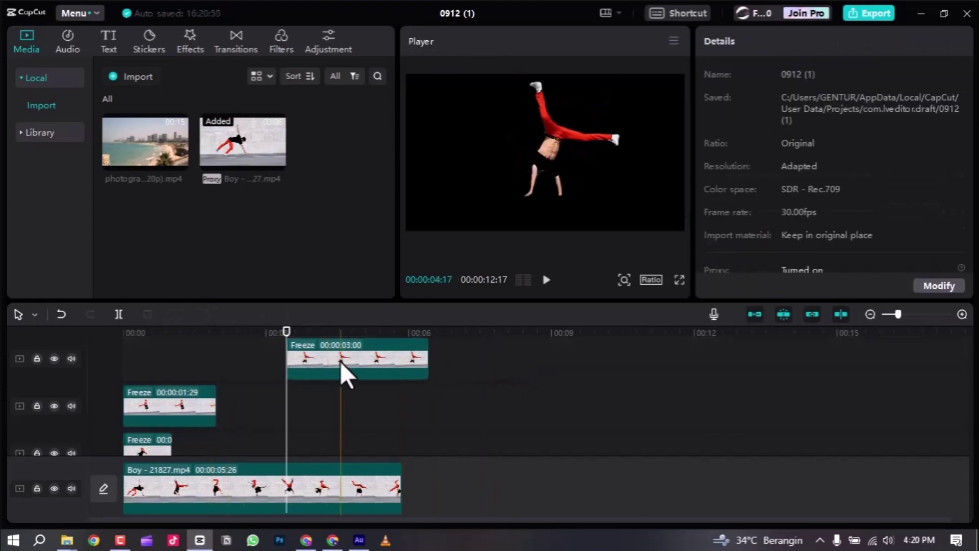
Move the fourth freeze clip to the timeline start and extend its end to 00:00:03:13.
drag(329, 361, 163, 361)
drag(267, 350, 280, 352)
Delete the spare cutout clip that sits after the main clip on the track above it.
scroll(423, 353, down, 1)
scroll(418, 359, down, 2)
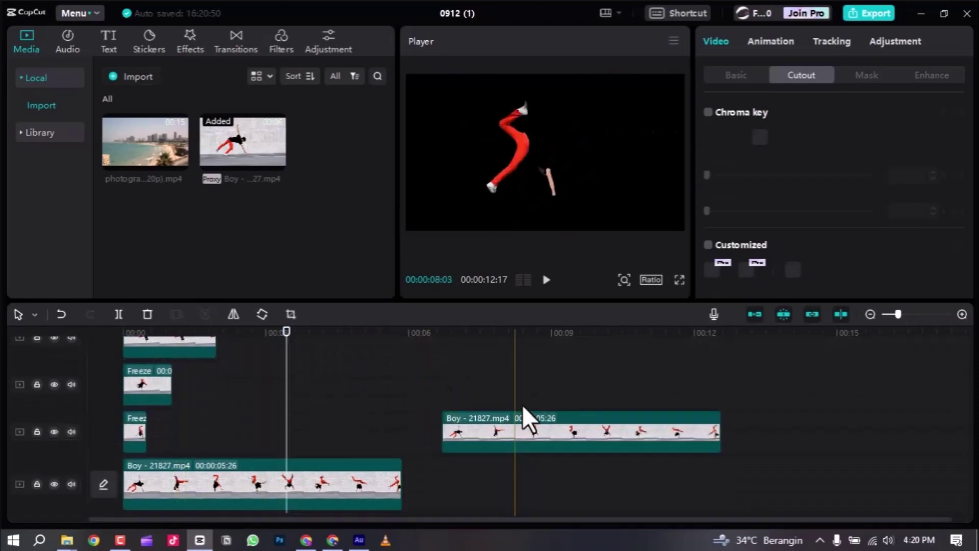
click(561, 413)
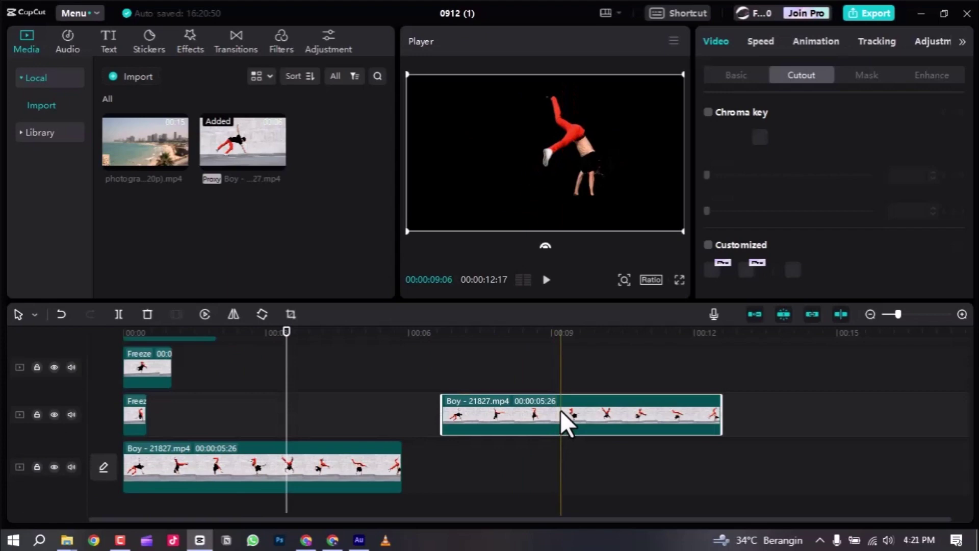
key(Delete)
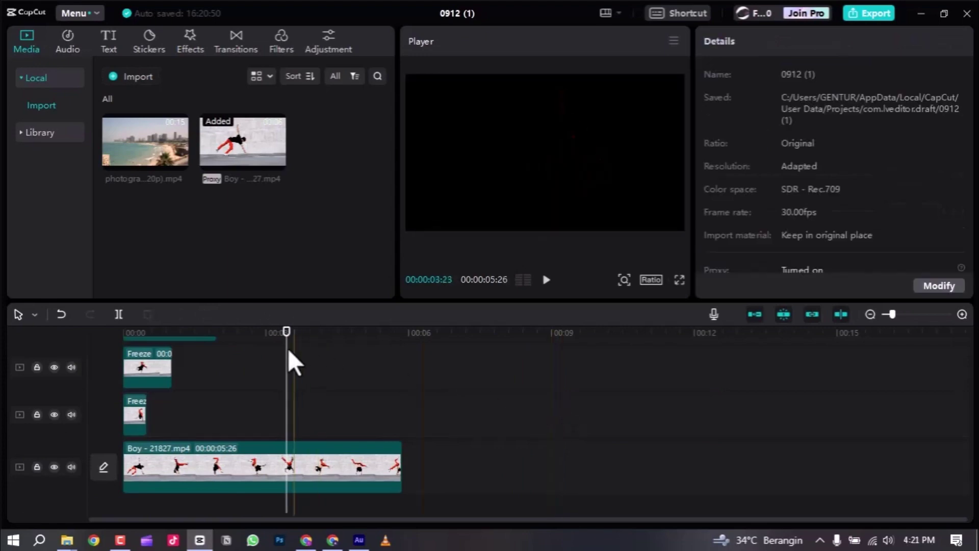
Play the whole clone effect from the timeline start in full screen, then return to the editor.
scroll(288, 349, up, 3)
drag(285, 336, 34, 349)
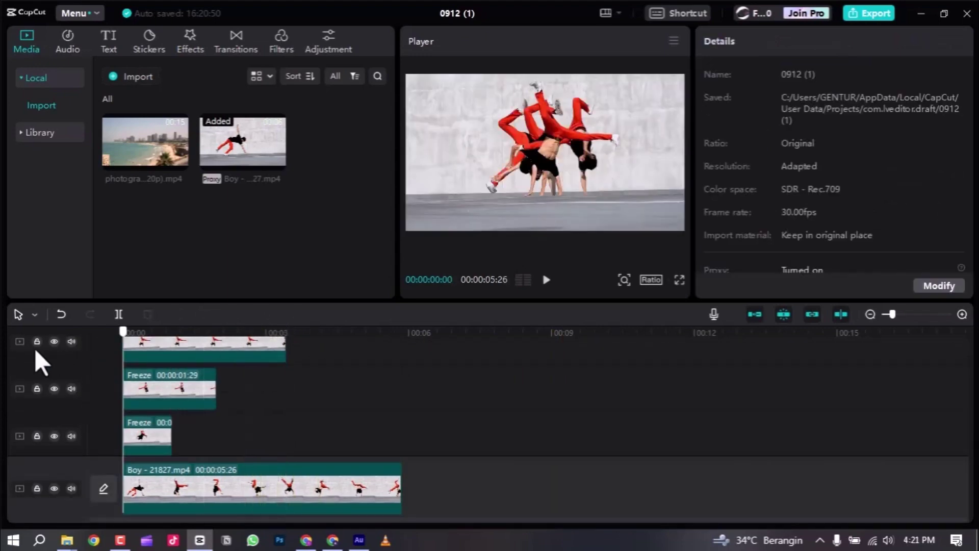
key(ctrl+shift+f)
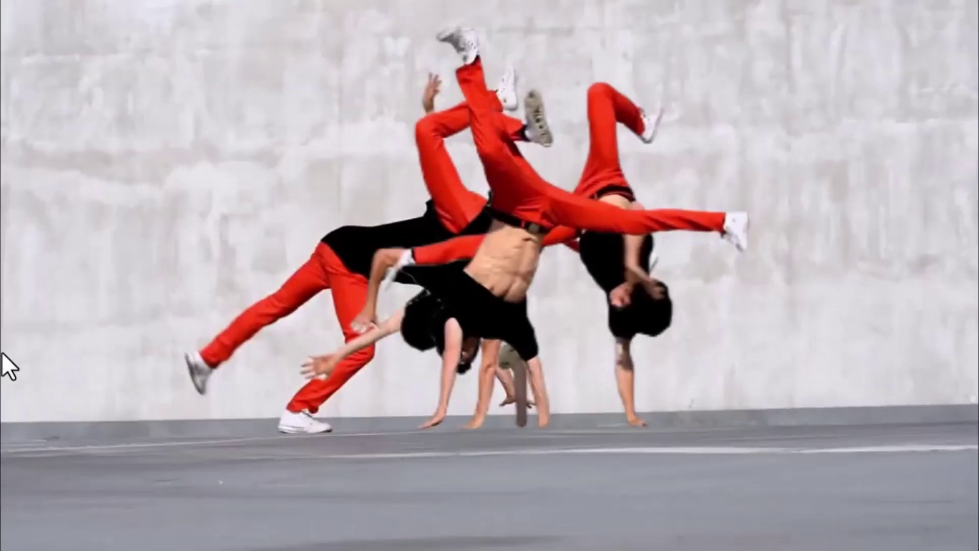
key(space)
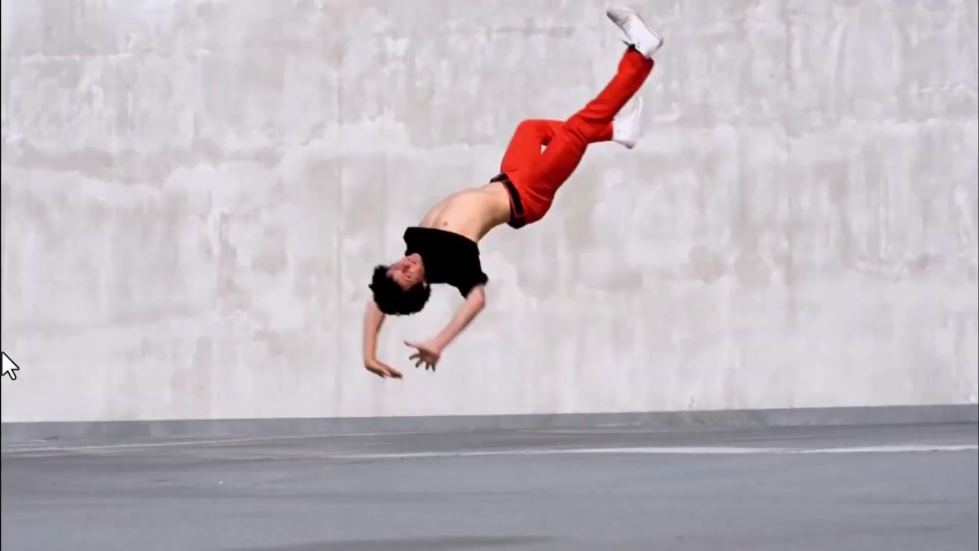
key(Escape)
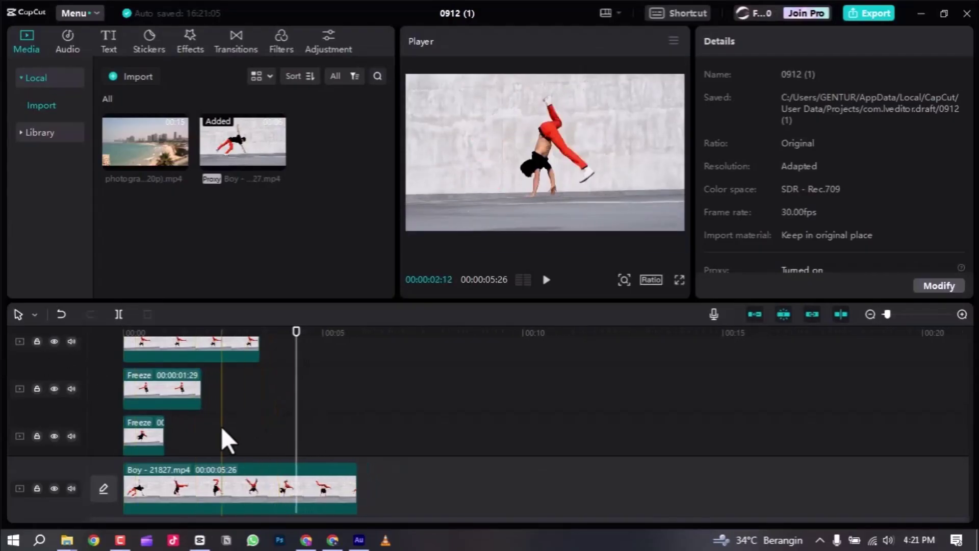
Select the main clip together with all four freeze clips and combine them into a compound clip.
scroll(222, 429, down, 2)
scroll(231, 426, up, 2)
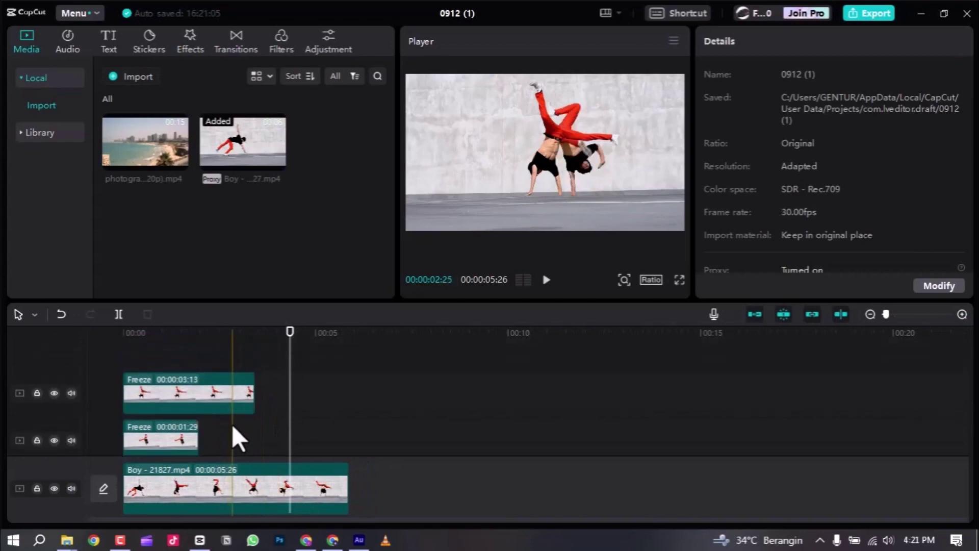
scroll(305, 448, down, 2)
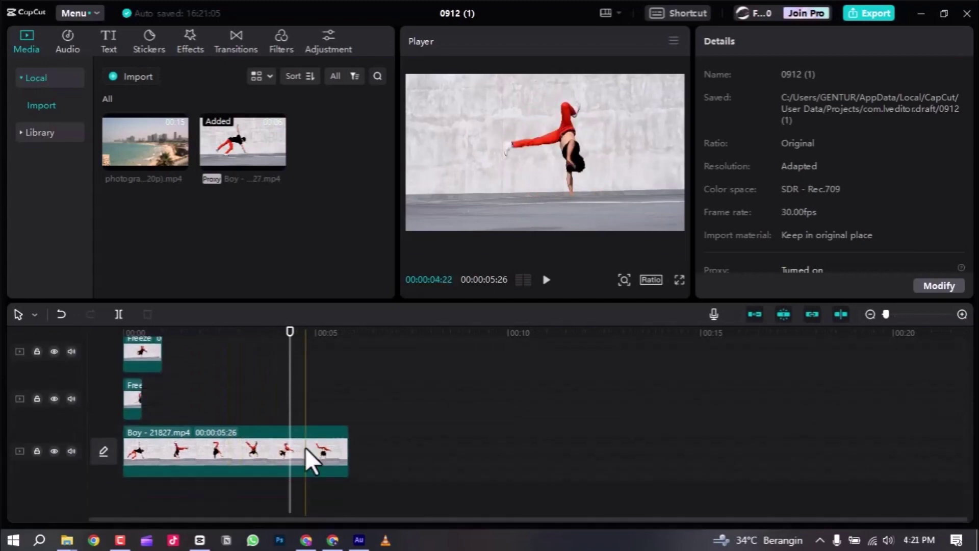
drag(431, 505, 106, 301)
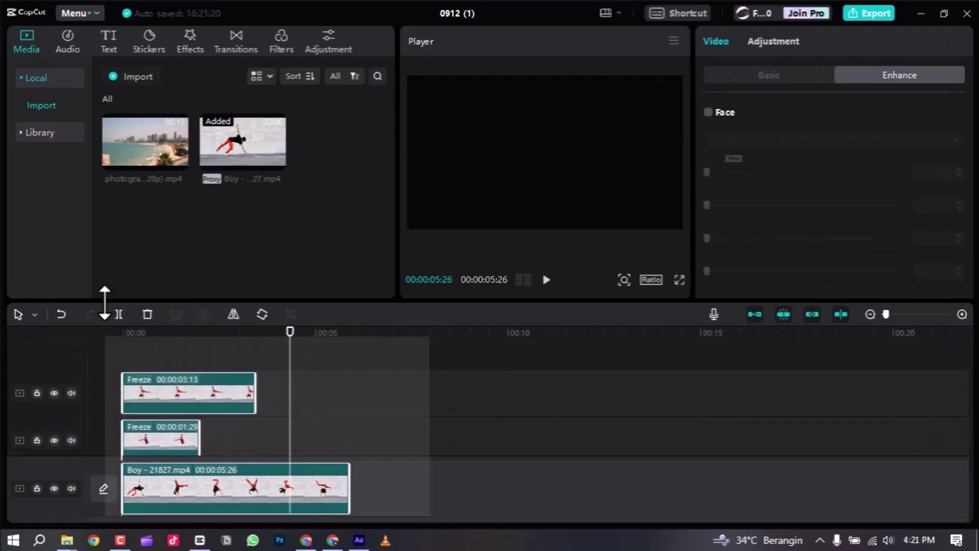
scroll(255, 398, down, 2)
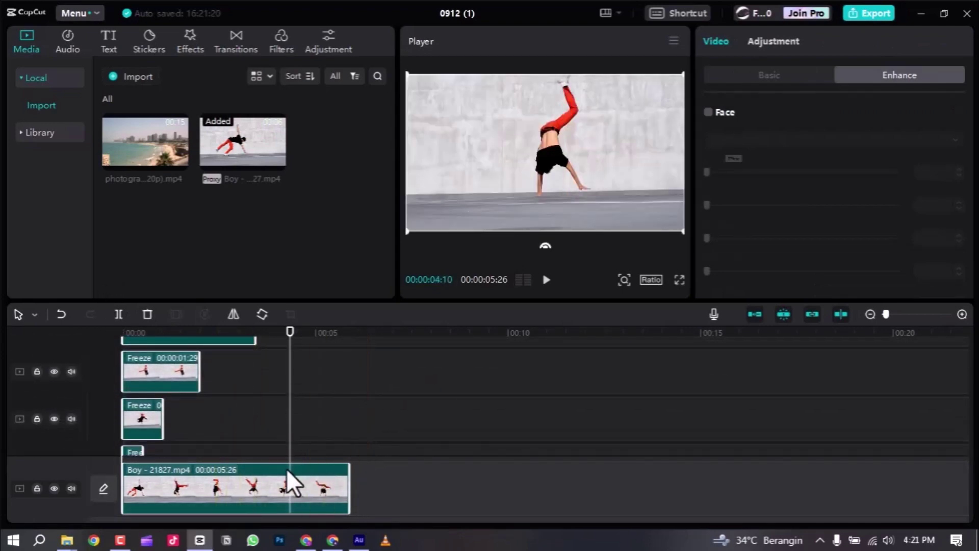
right_click(287, 469)
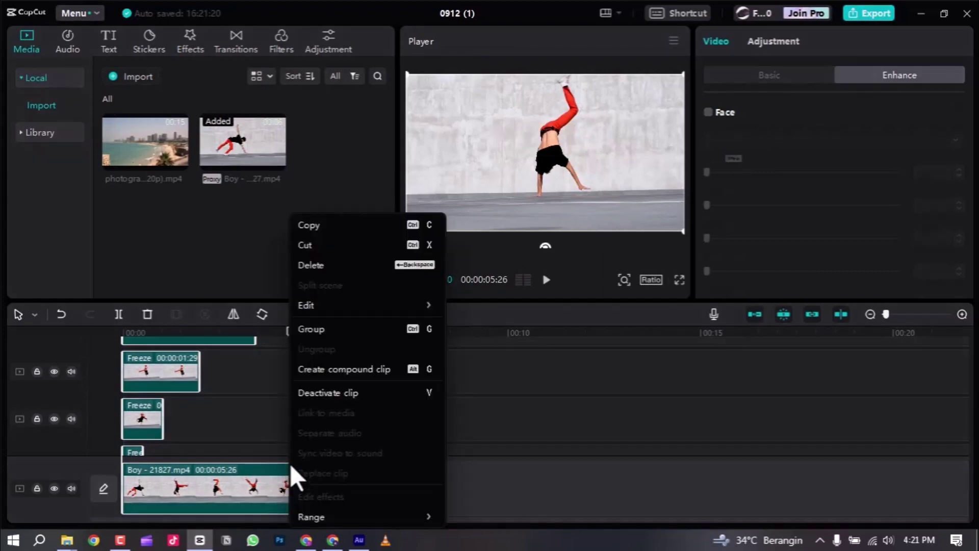
click(337, 370)
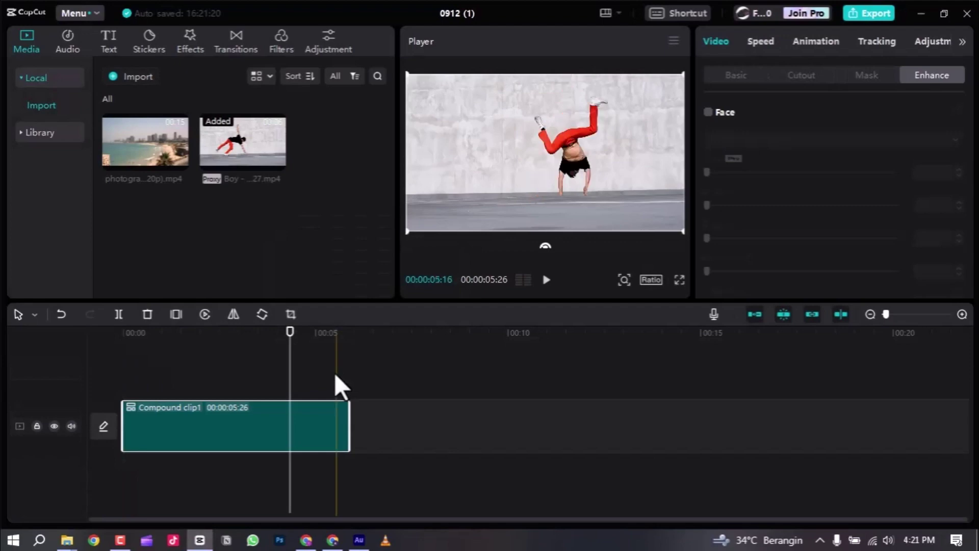
Play the compound clip from the start to check where the clone effect finishes.
drag(232, 346, 76, 364)
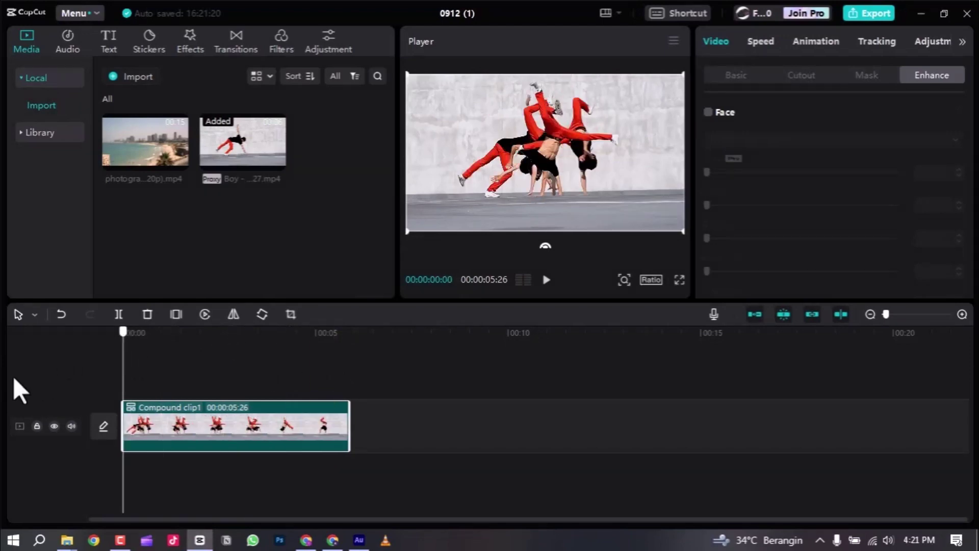
key(space)
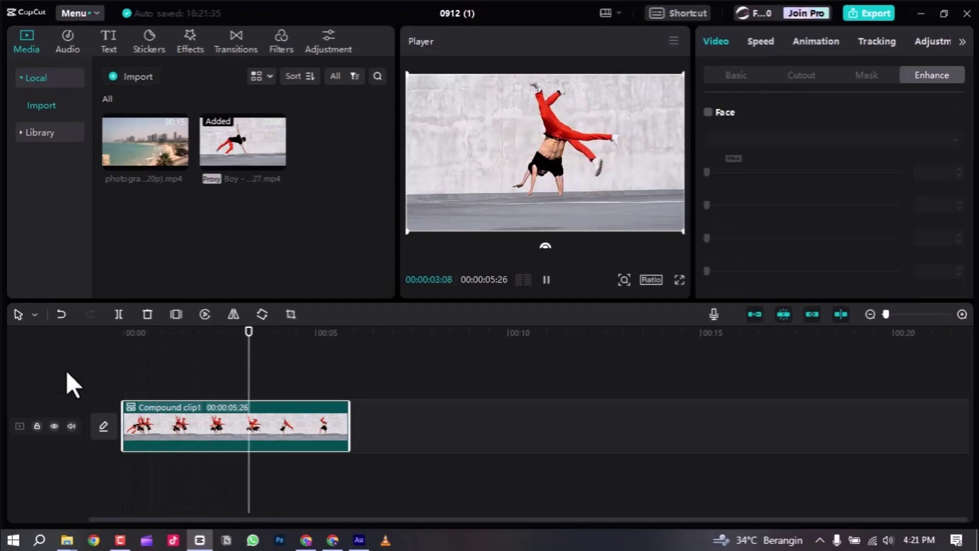
click(269, 327)
key(space)
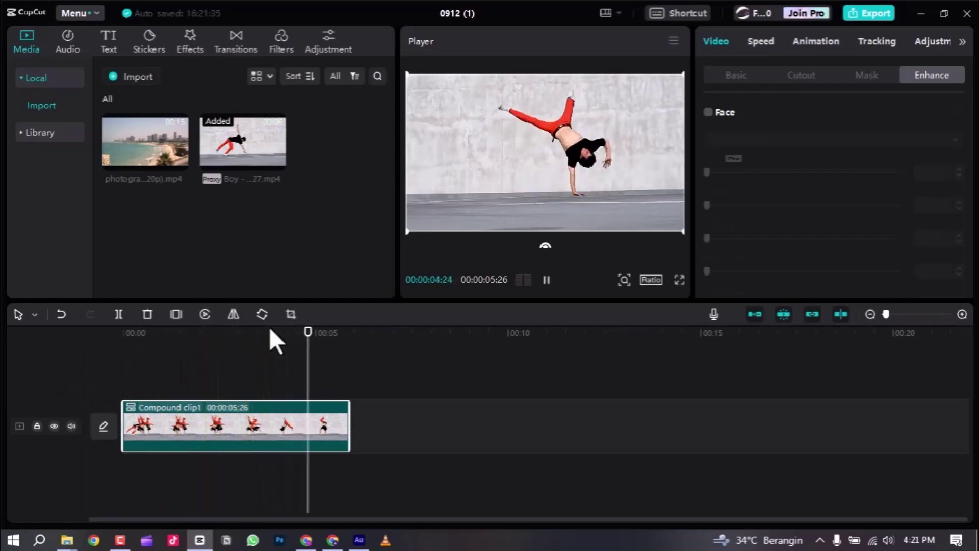
Trim the end of the compound clip to 00:00:04:04, just after the last freeze pose disappears.
click(270, 327)
drag(269, 327, 280, 358)
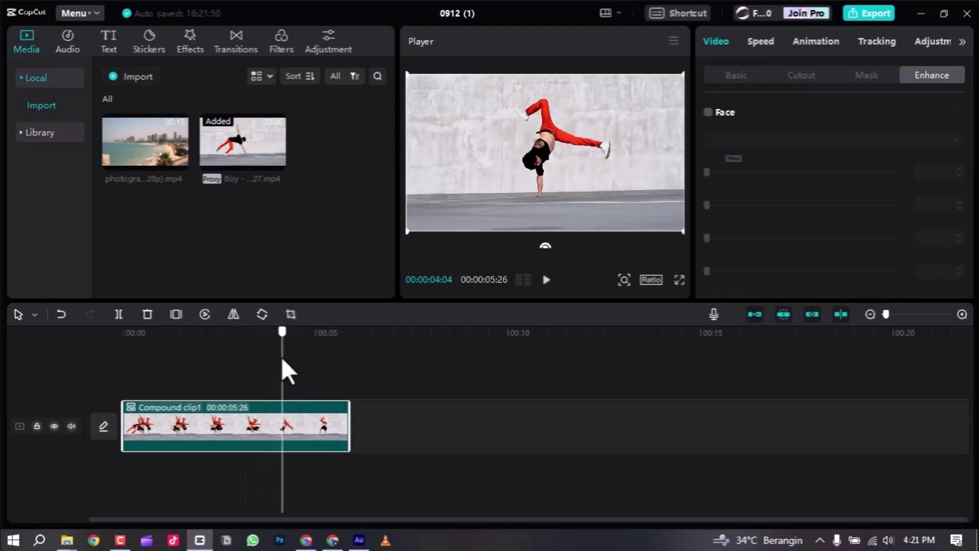
drag(352, 415, 281, 413)
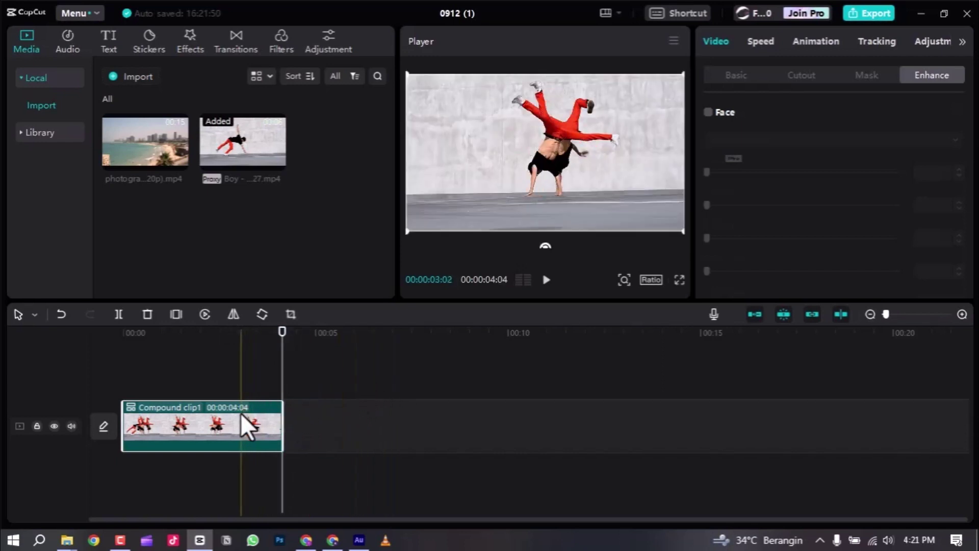
Duplicate the trimmed compound clip and place the copy directly after the original on the main track.
key(ctrl+c)
key(ctrl+v)
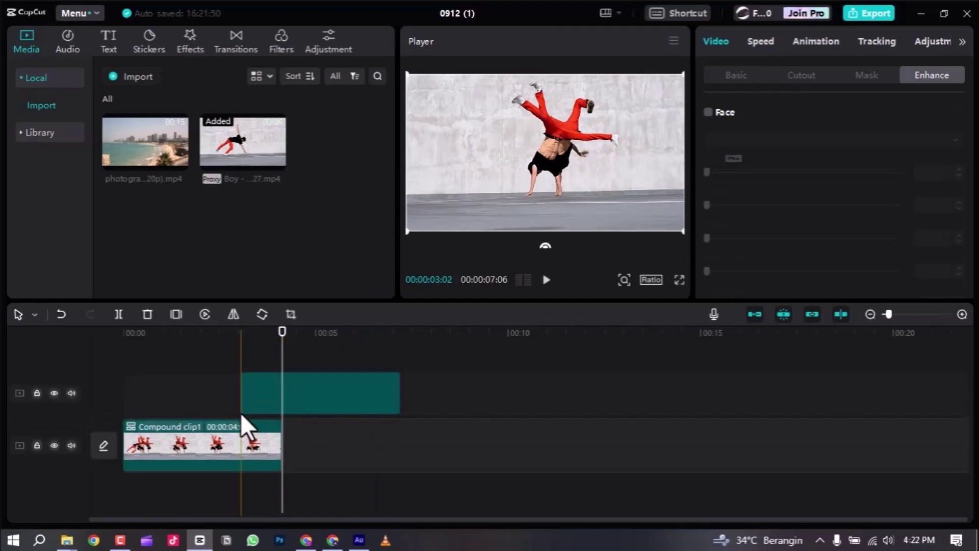
drag(321, 390, 369, 434)
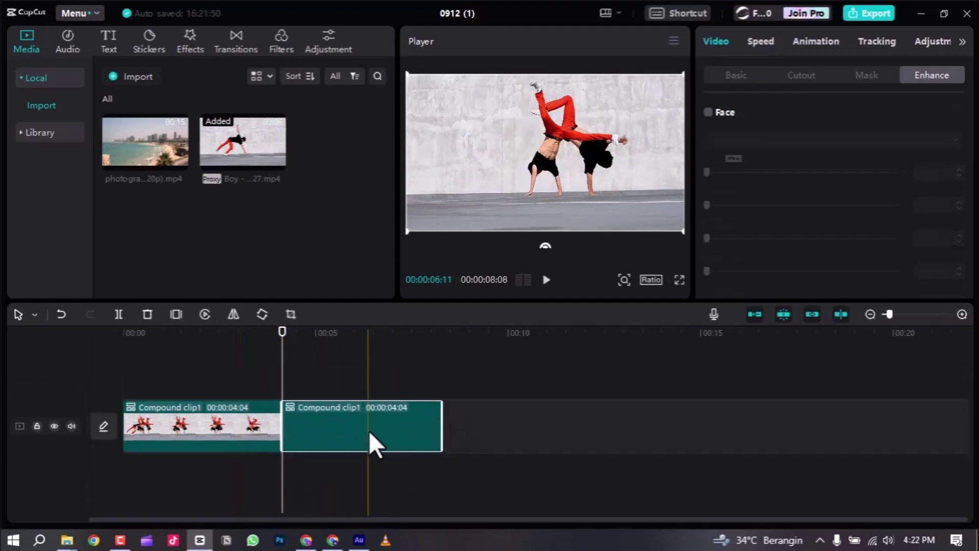
Reverse the second compound clip on the main track.
right_click(326, 413)
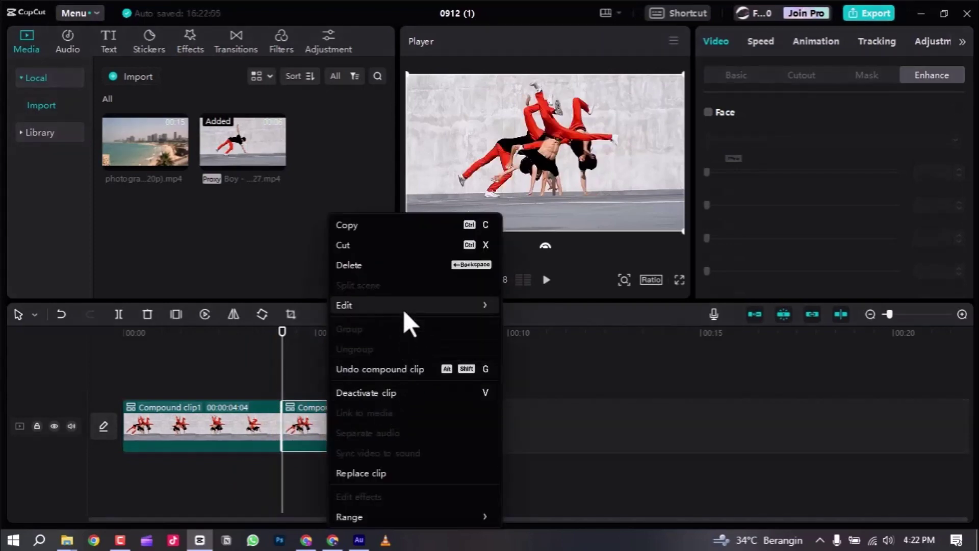
mouse_move(403, 307)
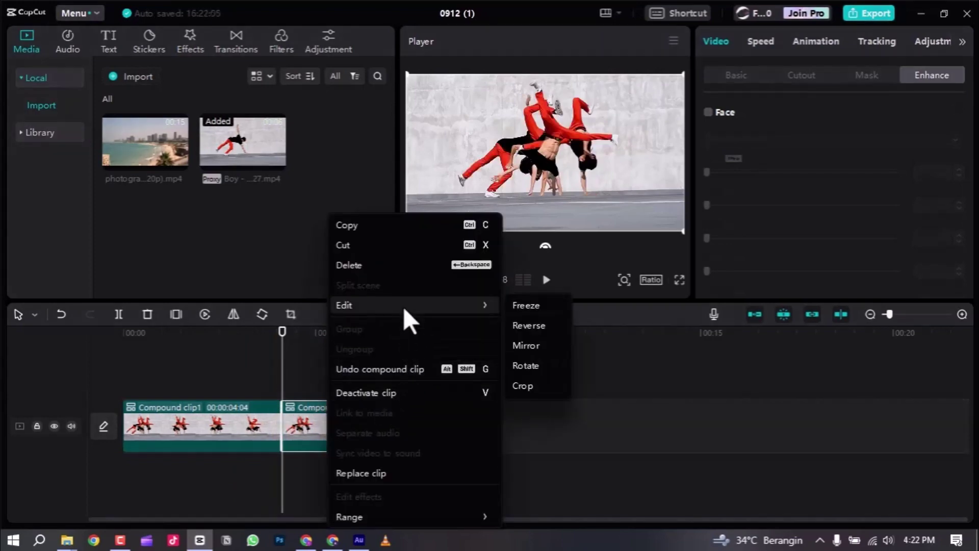
click(539, 321)
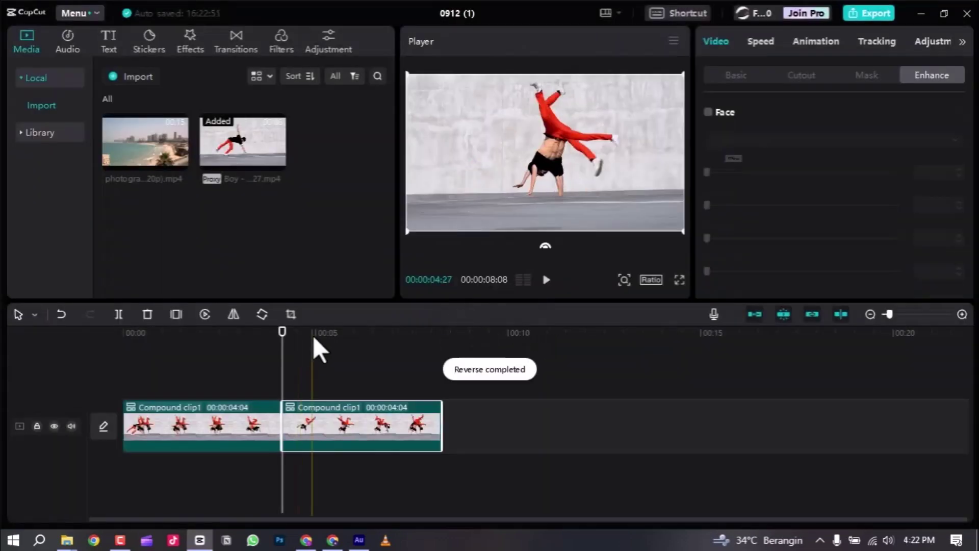
Review the forward and reversed compound clips in full screen from the start, then check the area around their junction.
key(ctrl+shift+f)
key(space)
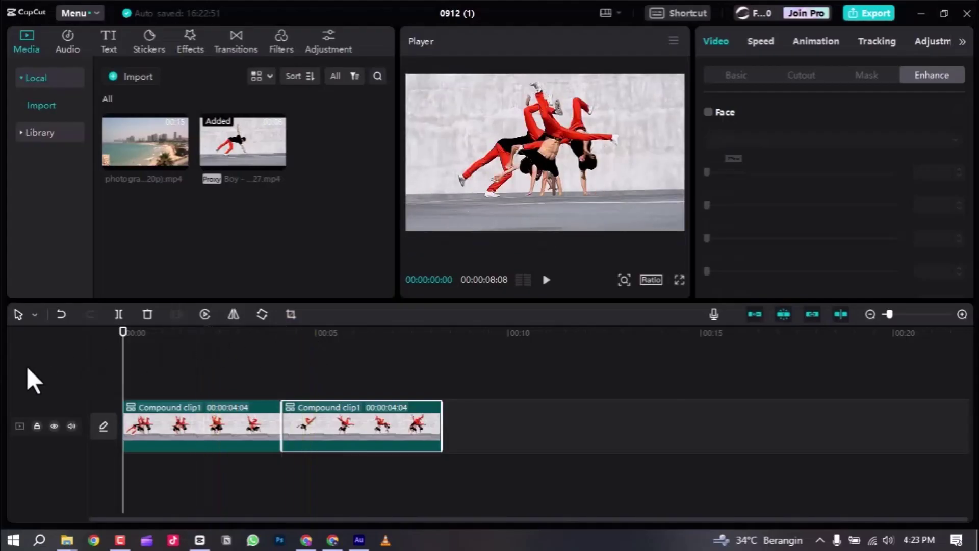
key(ctrl+shift+f)
key(space)
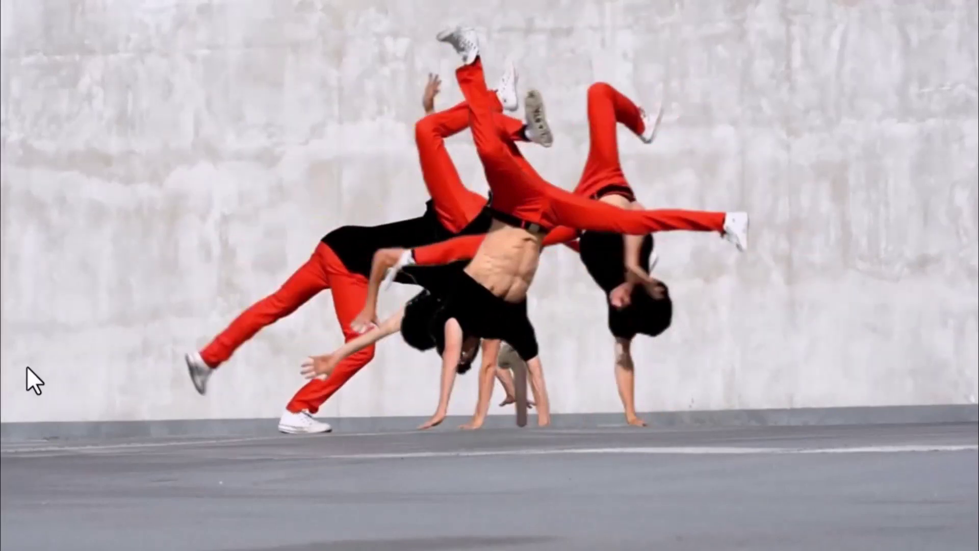
key(Escape)
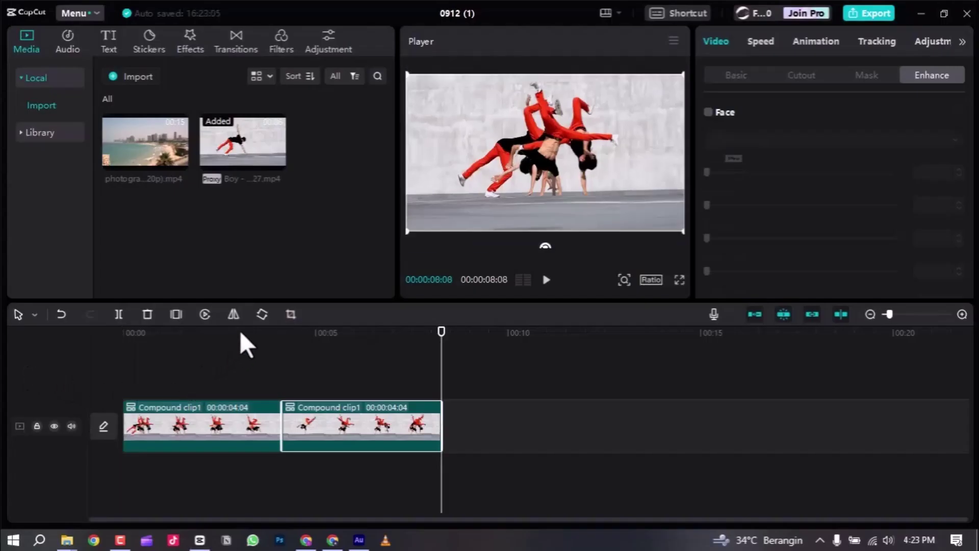
click(300, 336)
click(278, 352)
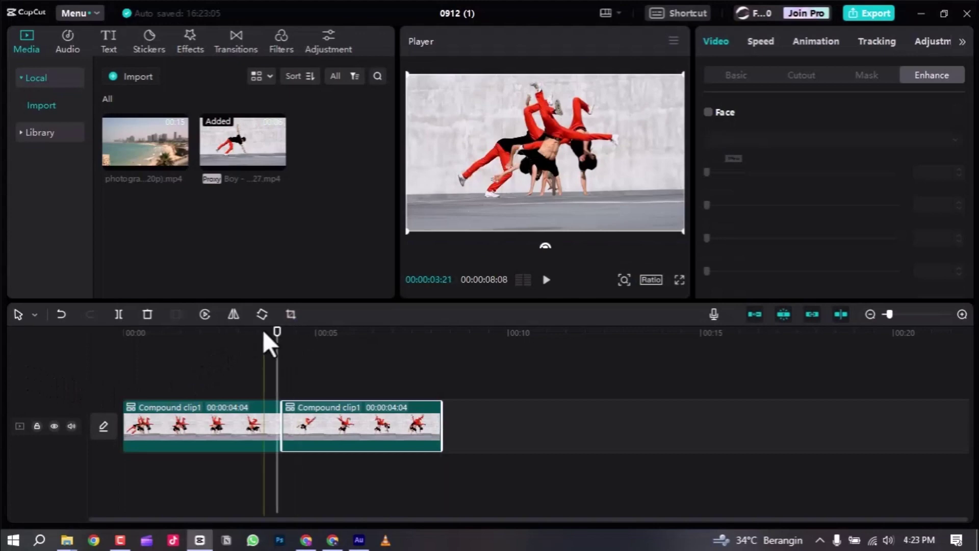